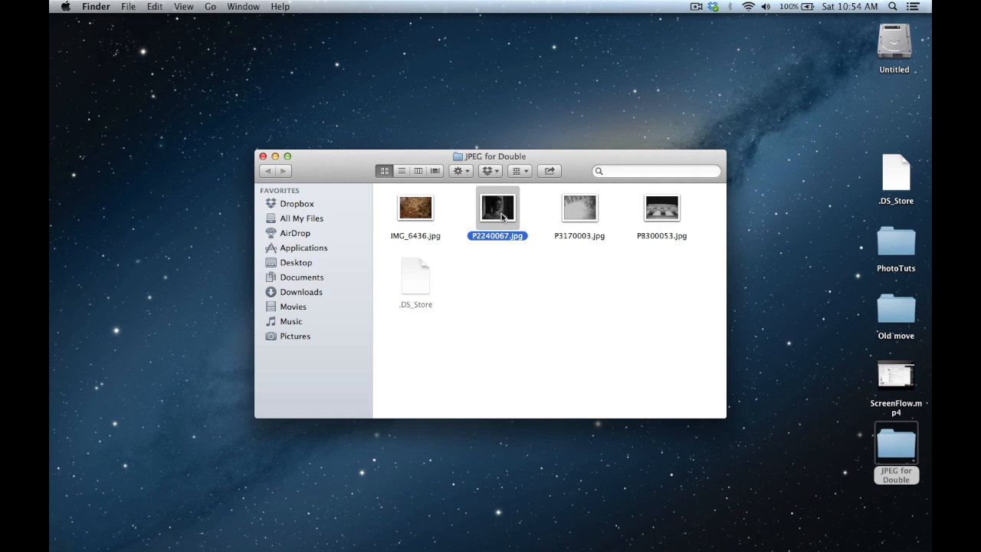
- View the portrait P2240067.jpg and the tree-branch photo P3170003.jpg from the JPEG for Double folder and dismiss both previews
double_click(502, 218)
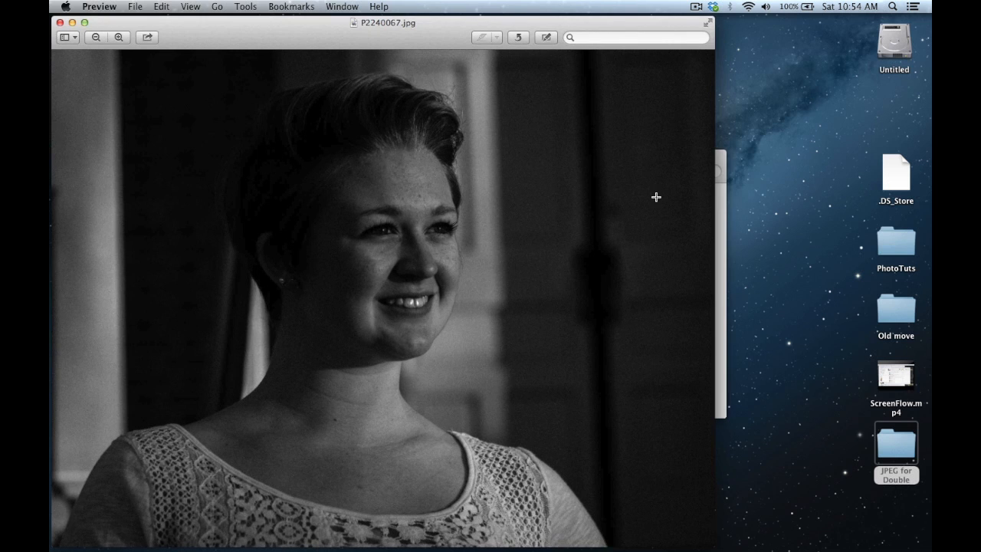
click(719, 227)
click(583, 211)
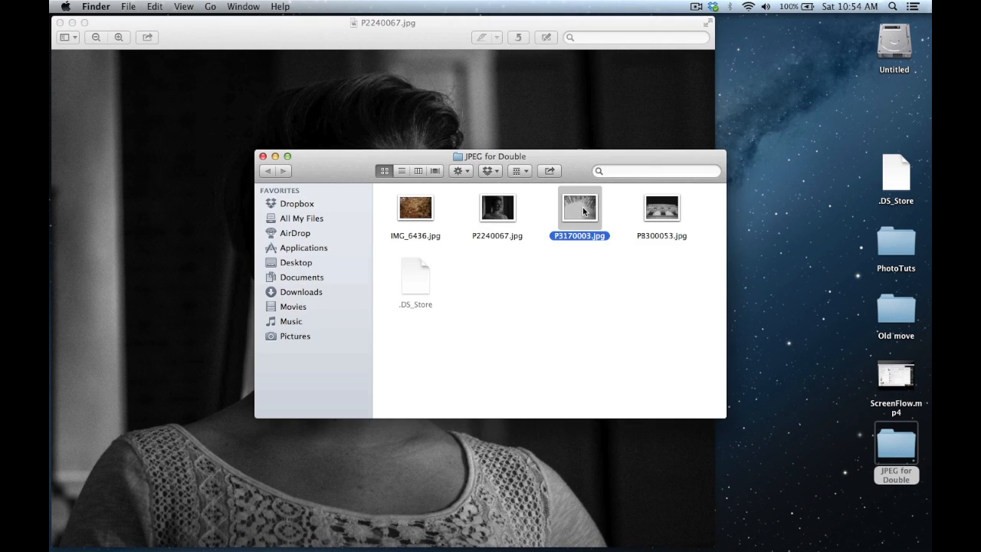
double_click(583, 212)
drag(413, 41, 600, 36)
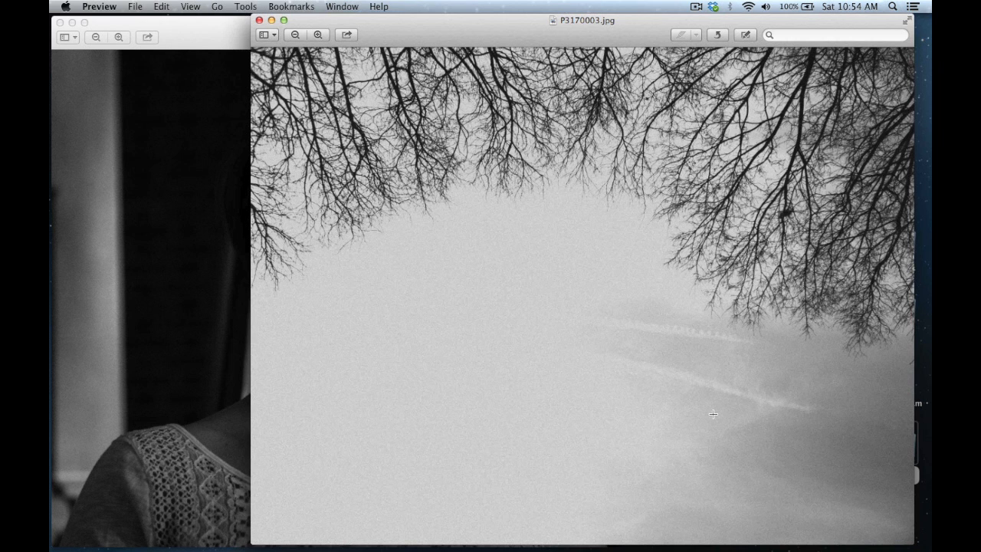
click(213, 309)
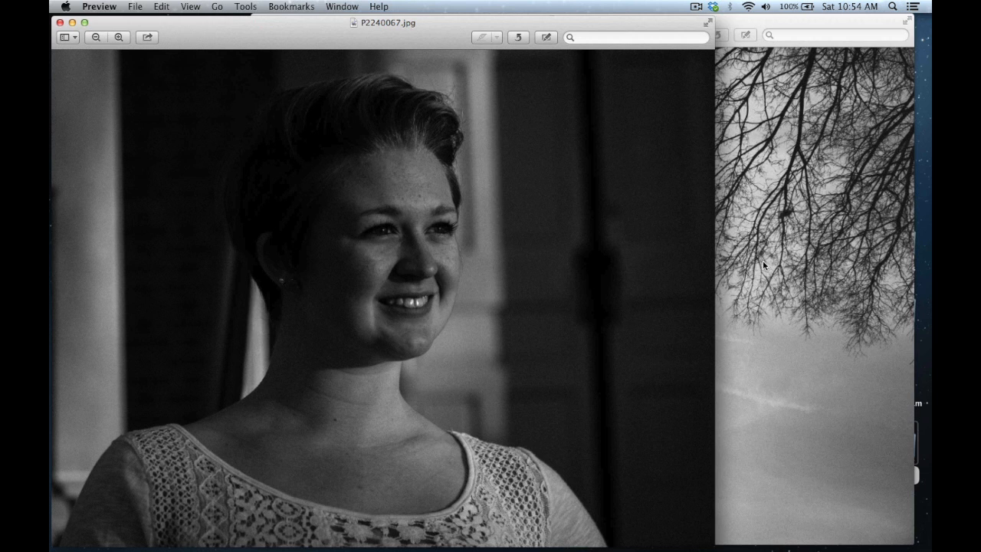
click(820, 266)
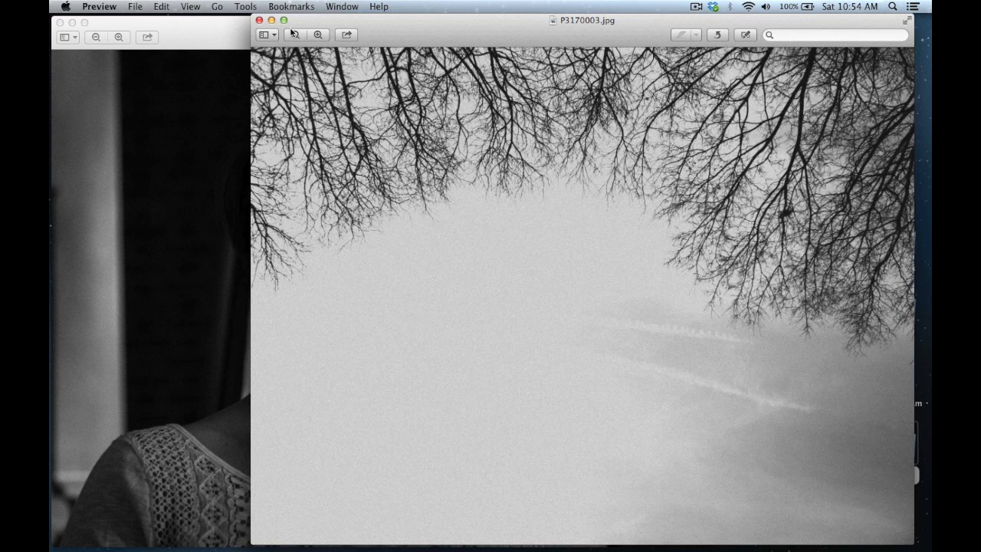
click(272, 20)
click(59, 22)
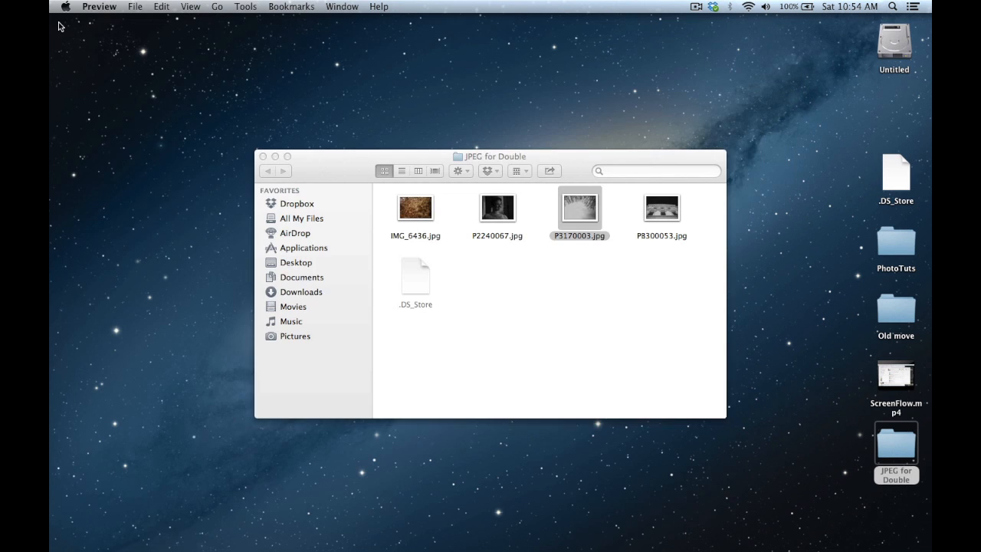
- View the foliage photo IMG_6436.jpg and the building photo PB300053.jpg in overlapping preview windows and compare them
double_click(415, 220)
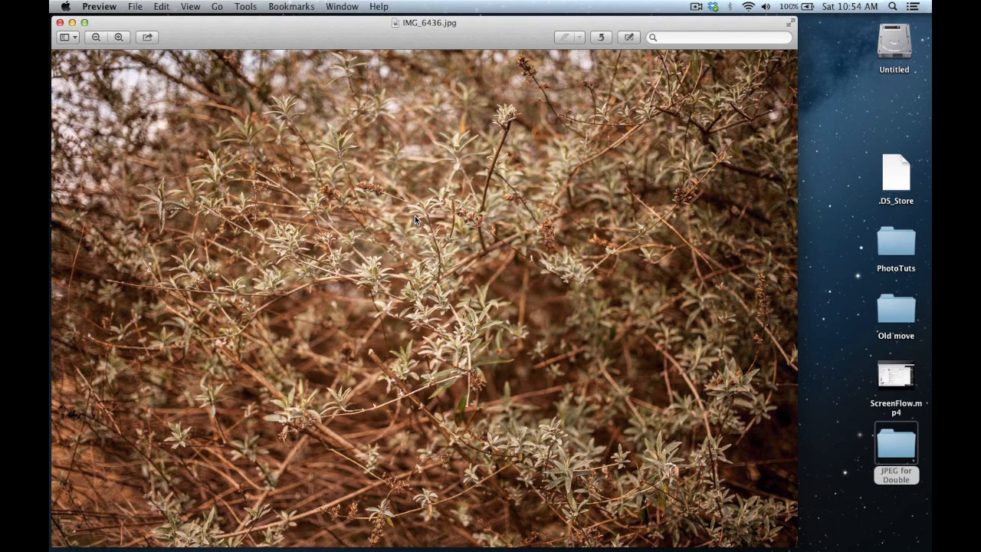
drag(488, 39, 381, 35)
click(702, 292)
double_click(658, 209)
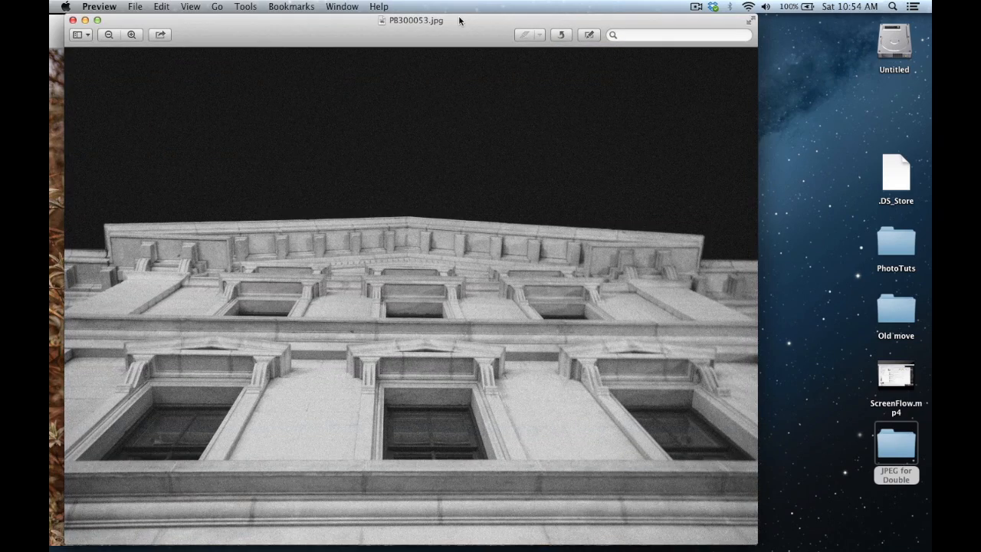
drag(459, 18, 610, 4)
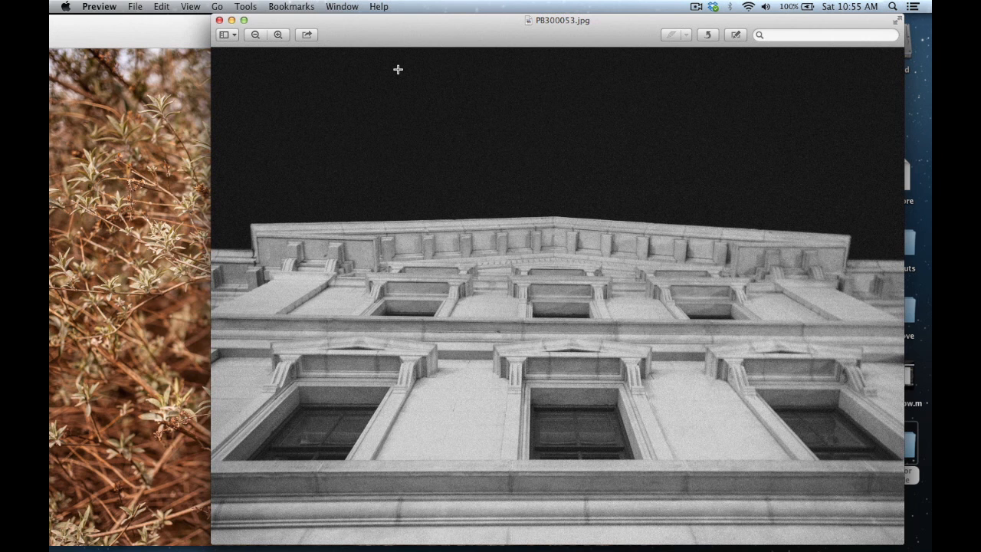
click(134, 159)
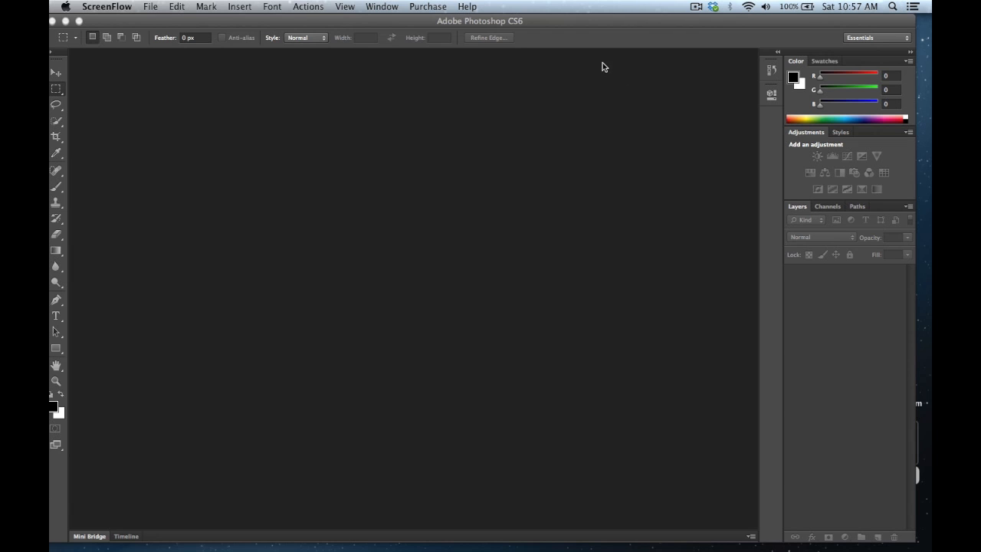
- Switch to Photoshop and open all four JPEGs from the JPEG for Double folder on the Desktop
click(557, 26)
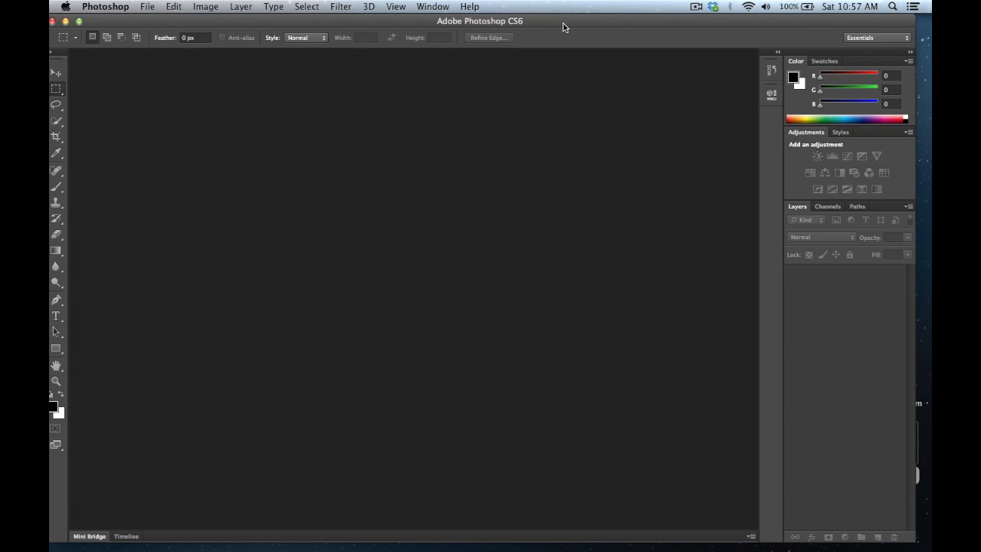
drag(554, 26, 560, 26)
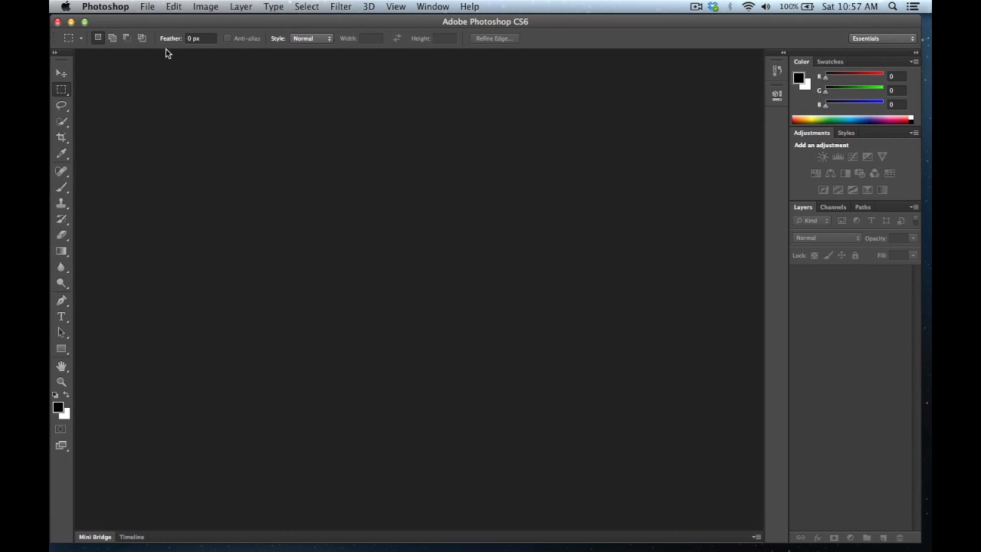
click(144, 7)
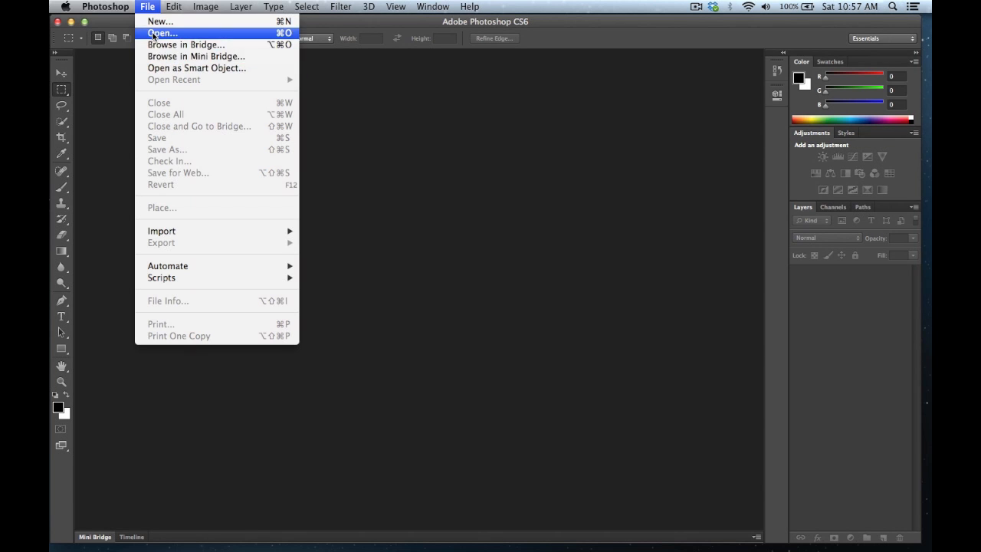
click(153, 34)
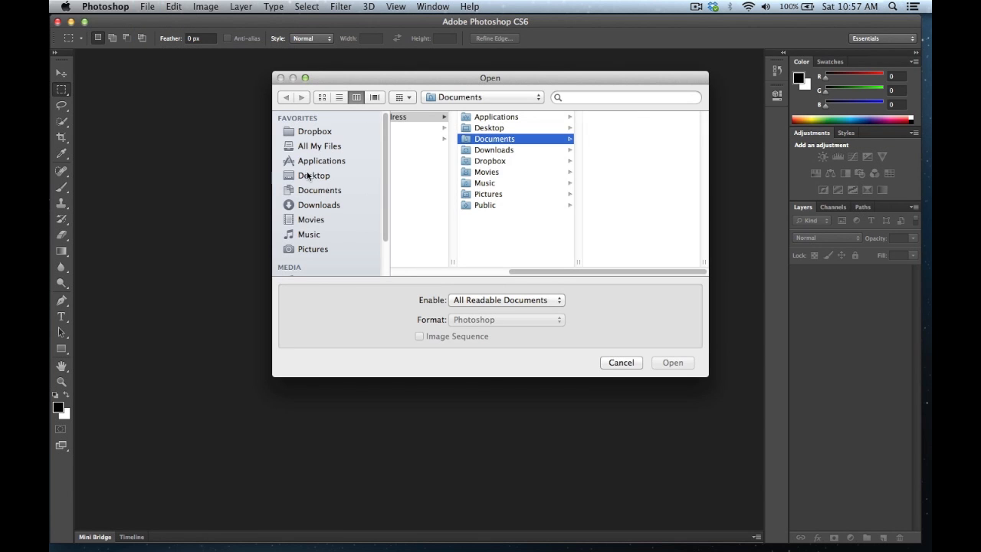
click(309, 175)
click(430, 151)
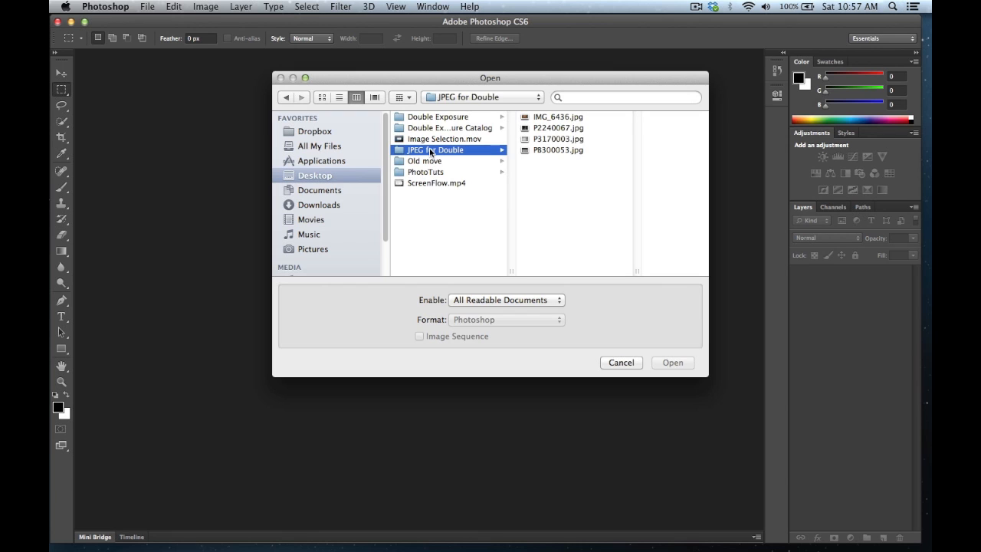
click(537, 119)
shift+click(490, 149)
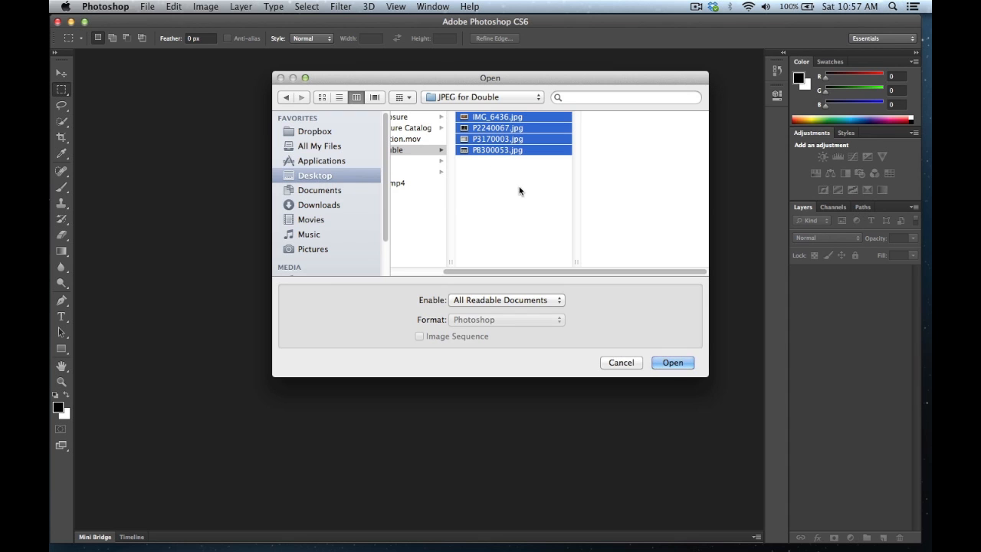
click(664, 363)
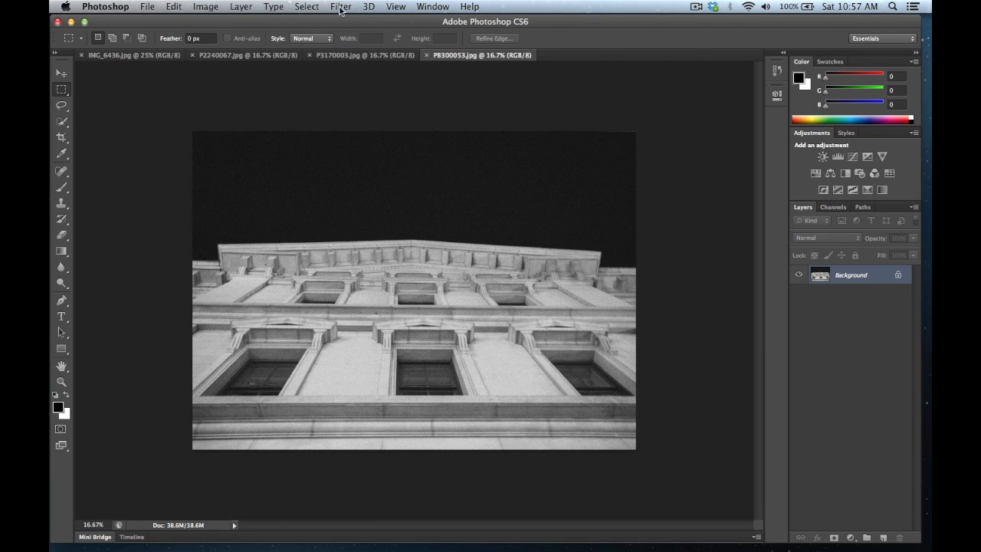
- Copy the entire P2240067.jpg portrait, paste it into P3170003.jpg as a new layer, and toggle that layer's visibility to check it
click(327, 56)
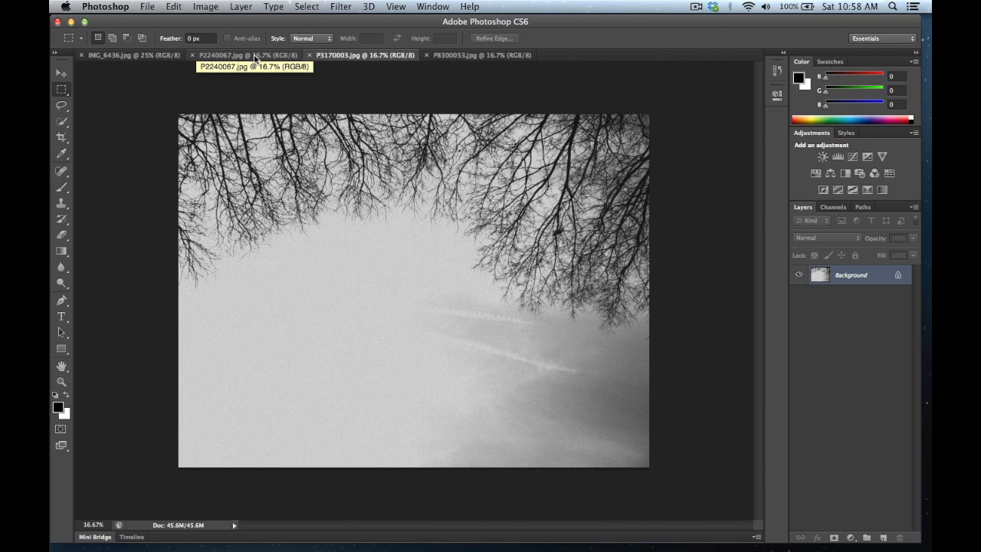
click(255, 57)
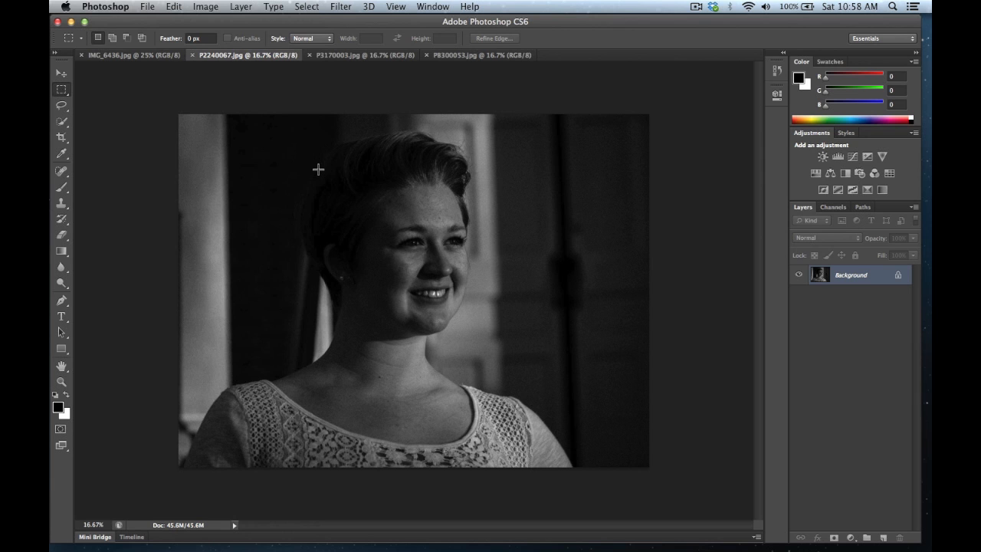
click(307, 7)
click(321, 23)
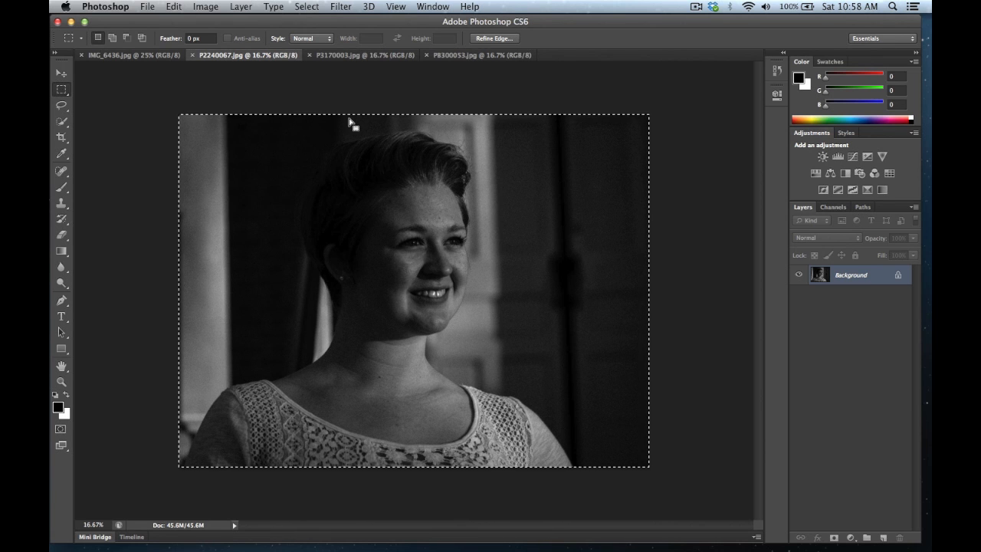
click(350, 54)
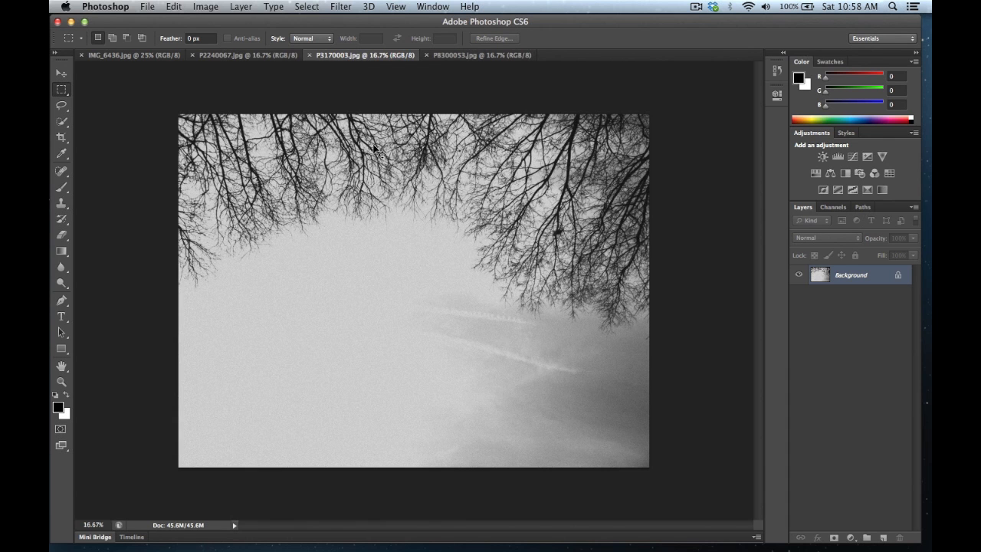
key(super+v)
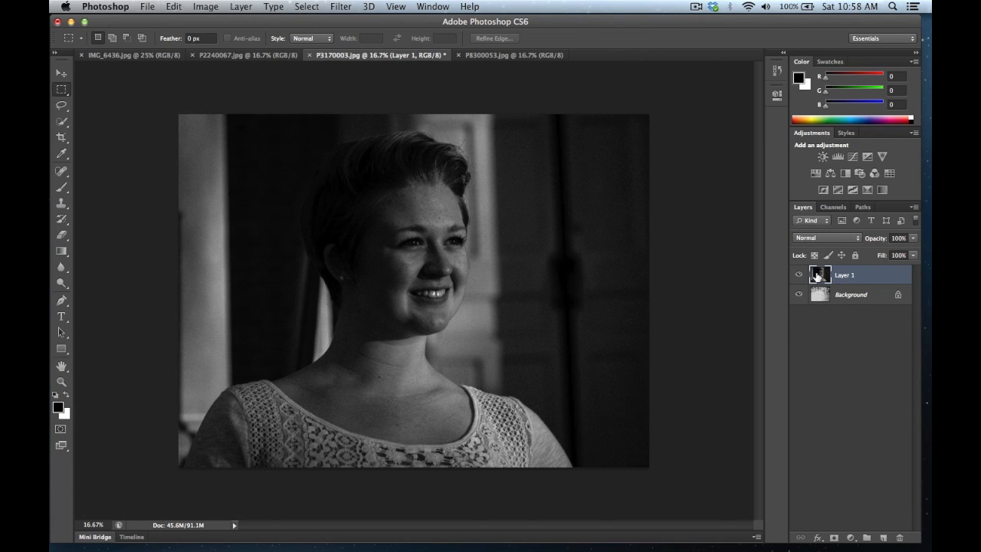
click(799, 276)
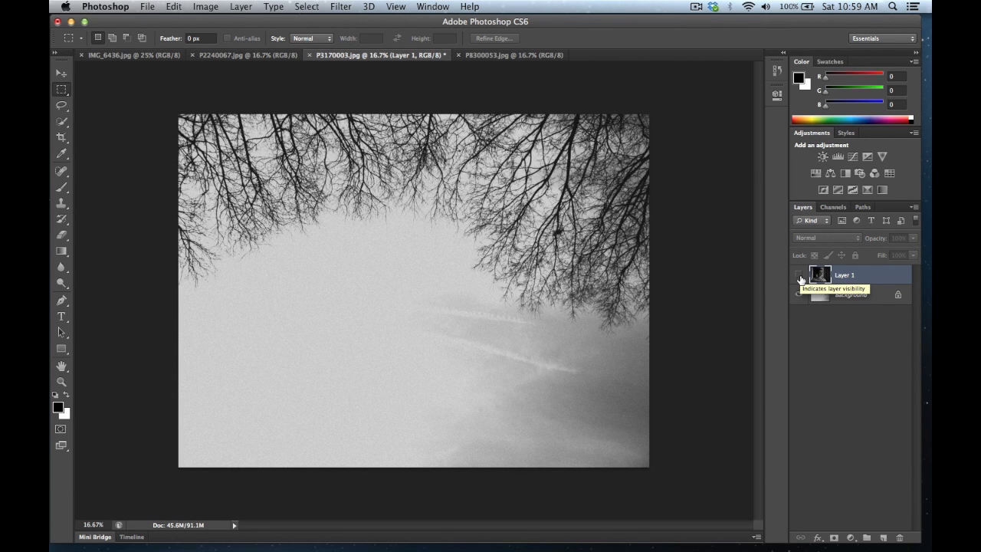
click(799, 275)
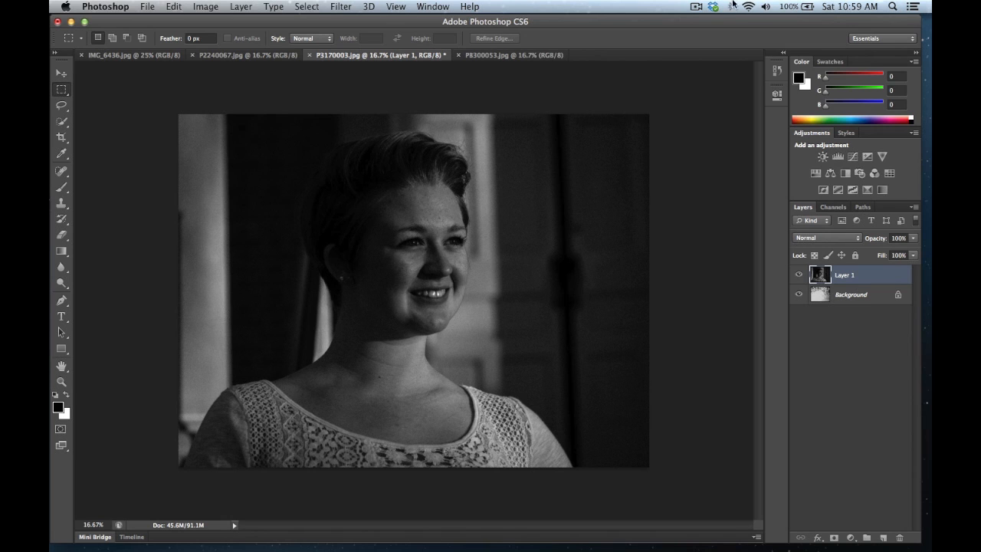
click(696, 7)
click(698, 33)
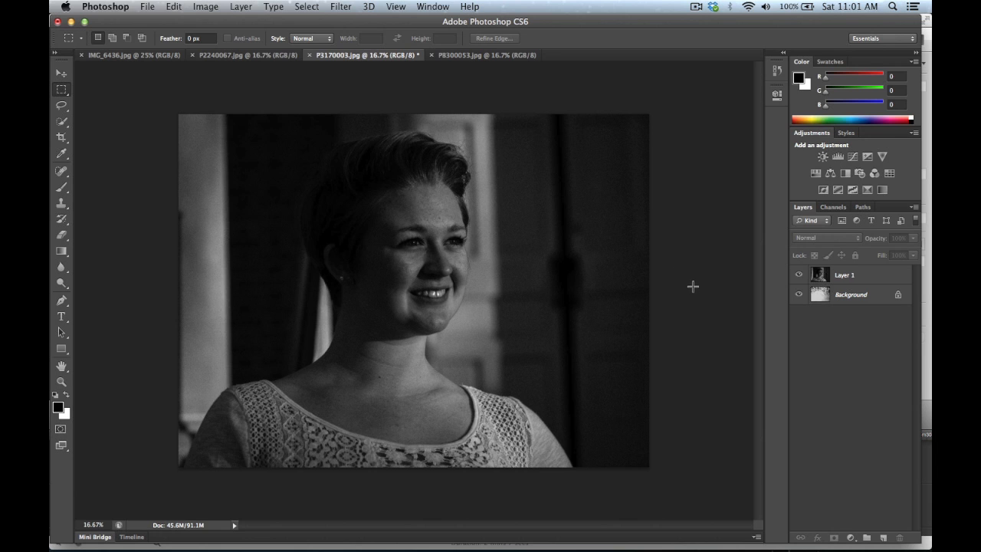
- Duplicate the Background layer of P3170003.jpg and hide the original Background layer
click(847, 277)
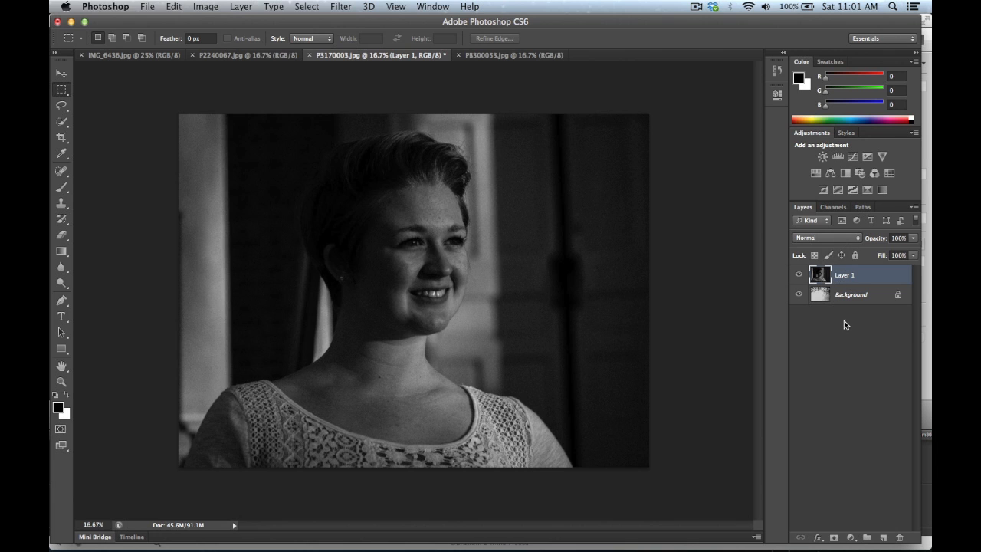
mouse_move(842, 279)
mouse_down()
mouse_move(841, 307)
mouse_move(837, 277)
mouse_up()
click(845, 298)
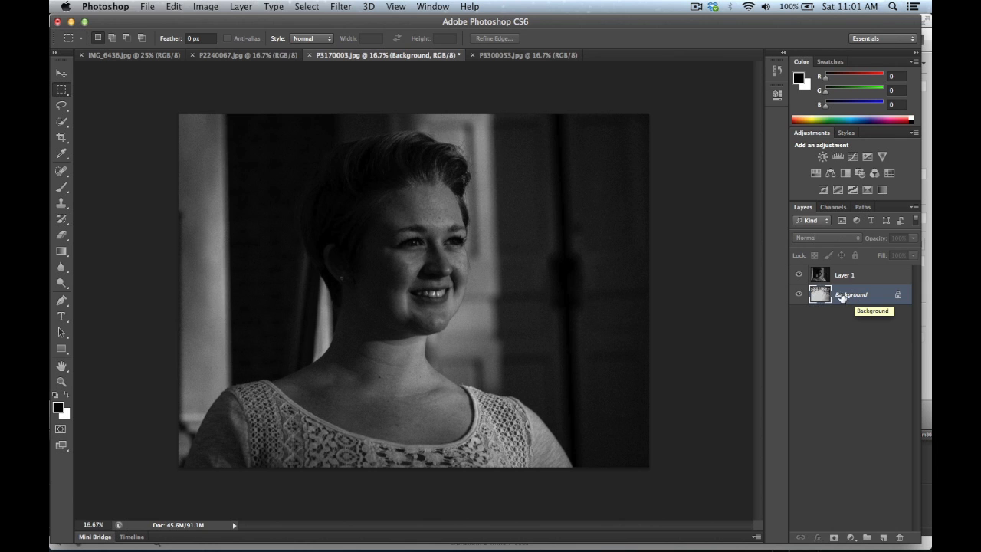
drag(837, 298, 879, 539)
click(817, 314)
click(799, 315)
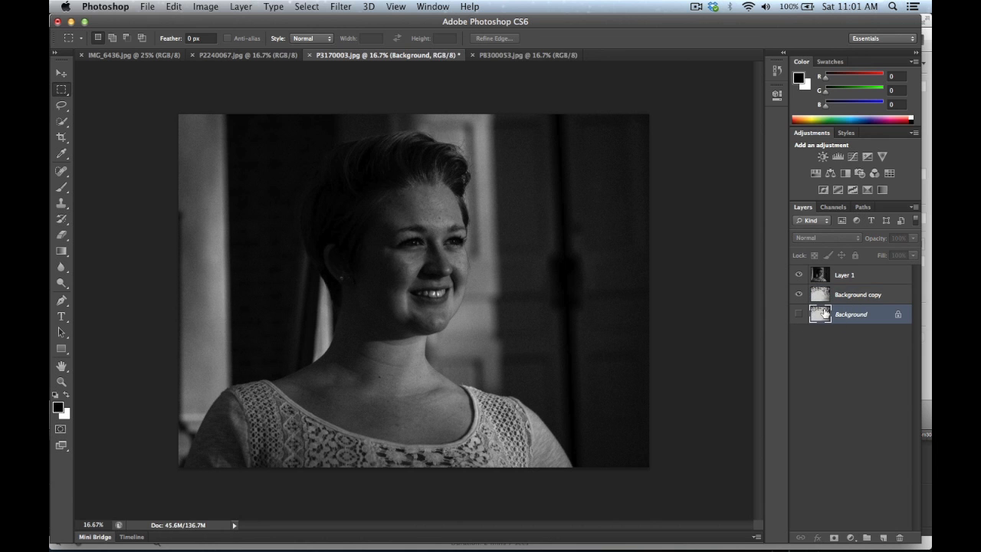
- Set the blend mode of Layer 1, the portrait, to Darken
mouse_move(843, 295)
mouse_down()
mouse_move(860, 295)
mouse_move(857, 268)
mouse_move(848, 304)
mouse_up()
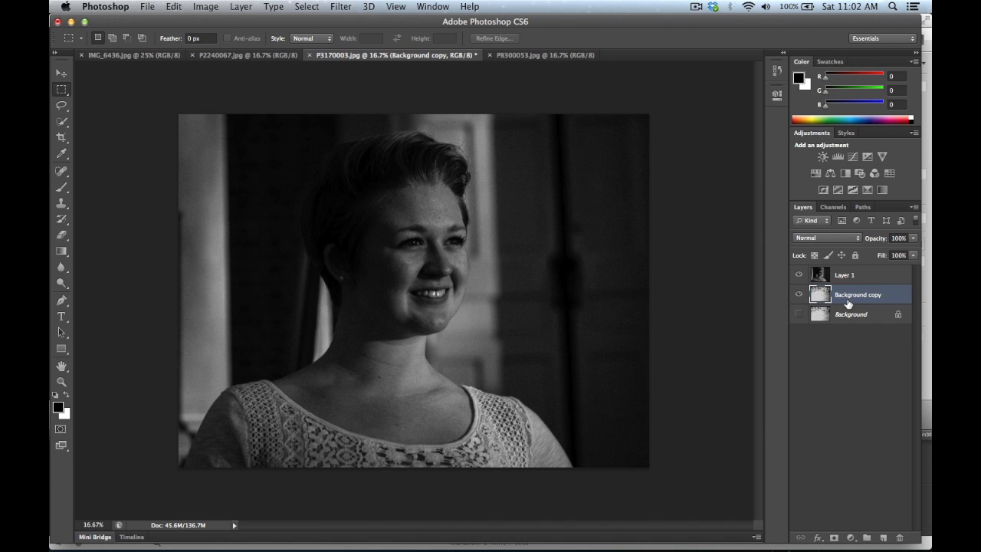
click(845, 278)
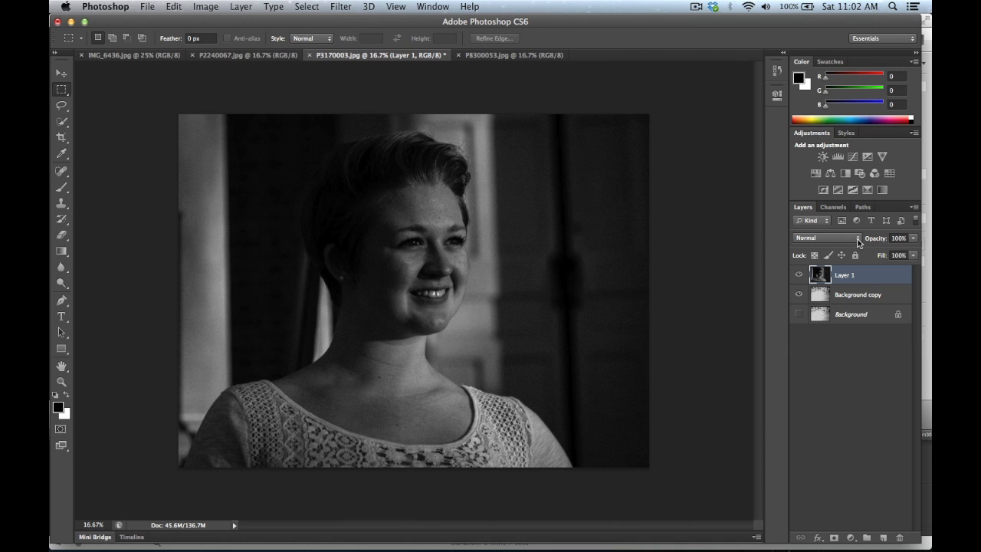
click(860, 241)
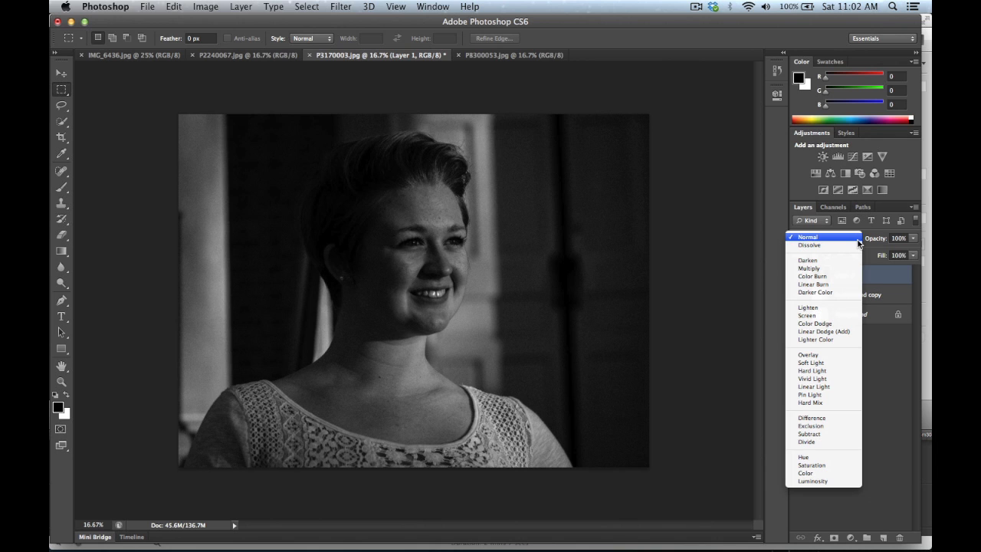
click(830, 260)
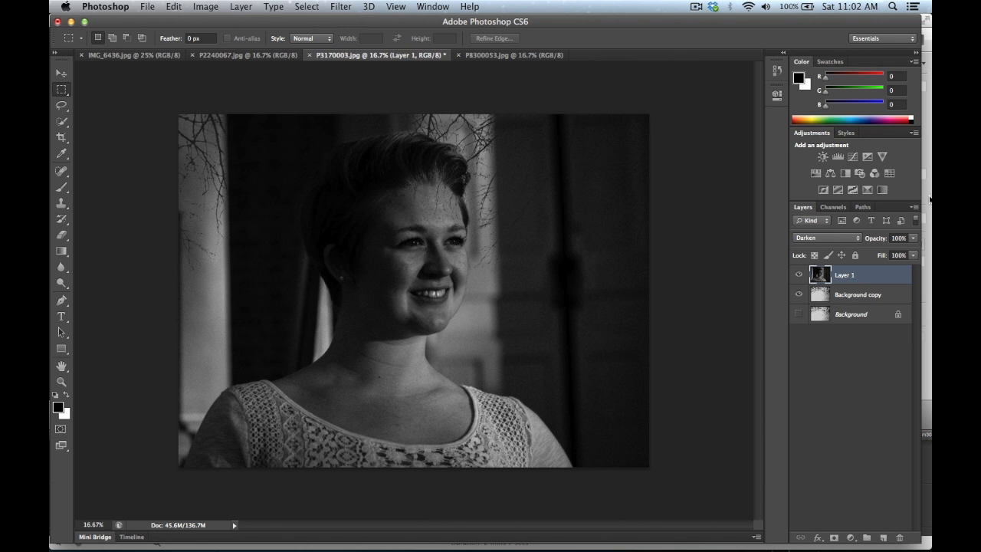
- Reduce the opacity of the portrait layer to 89%
click(912, 241)
mouse_move(911, 253)
mouse_down()
mouse_move(885, 253)
mouse_move(897, 253)
mouse_up()
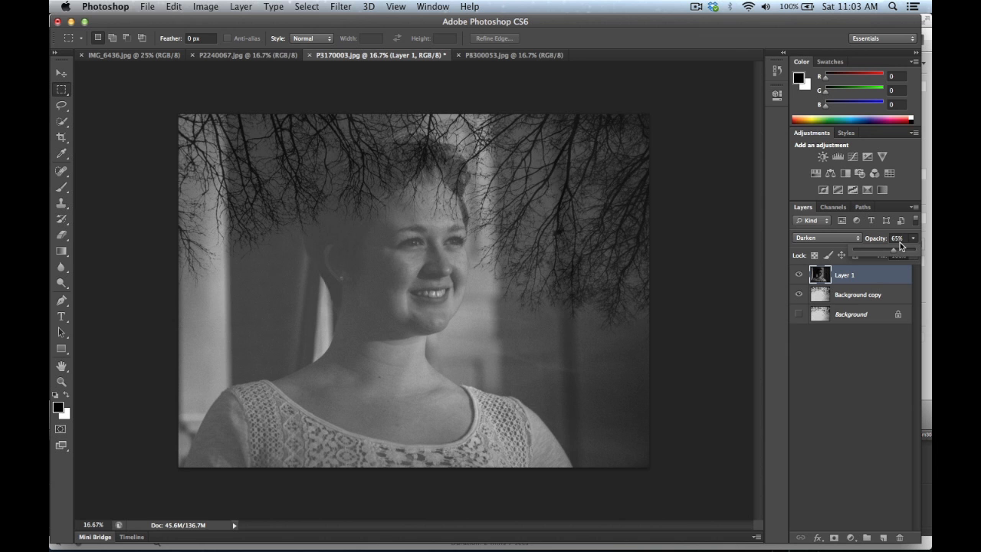
drag(893, 250, 909, 250)
- Change the portrait layer's blend mode to Hard Light
click(860, 298)
click(848, 272)
click(850, 239)
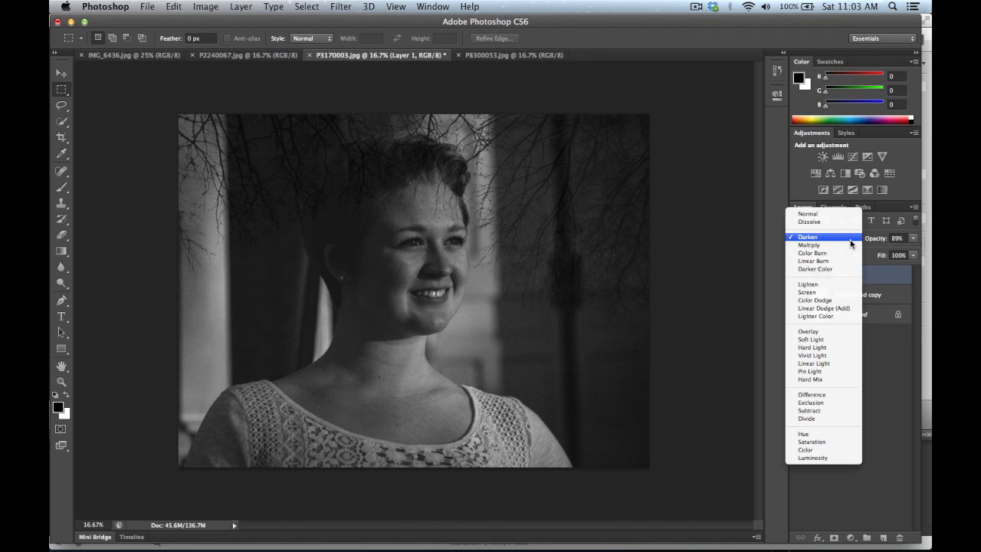
click(820, 347)
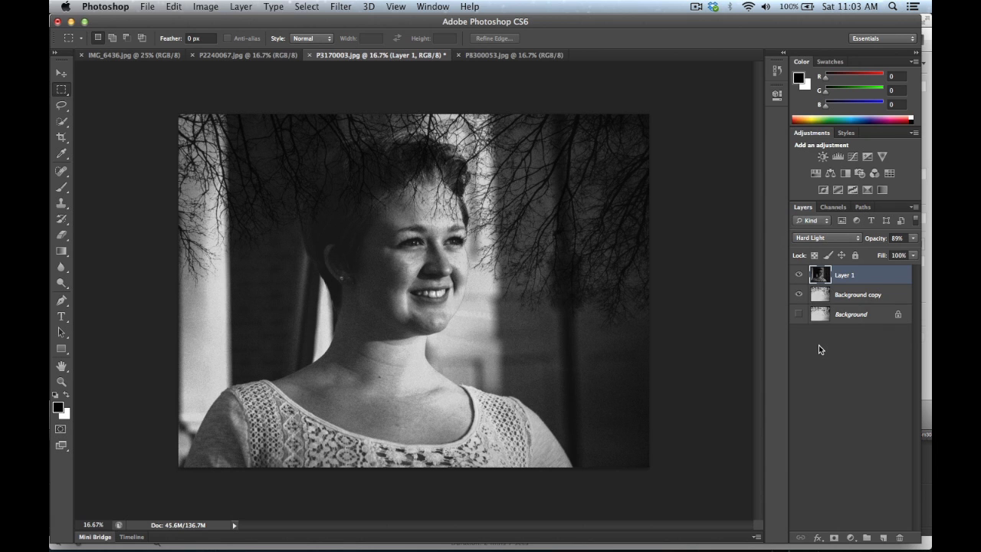
- Change the portrait layer's blend mode to Pin Light and adjust its opacity
click(816, 239)
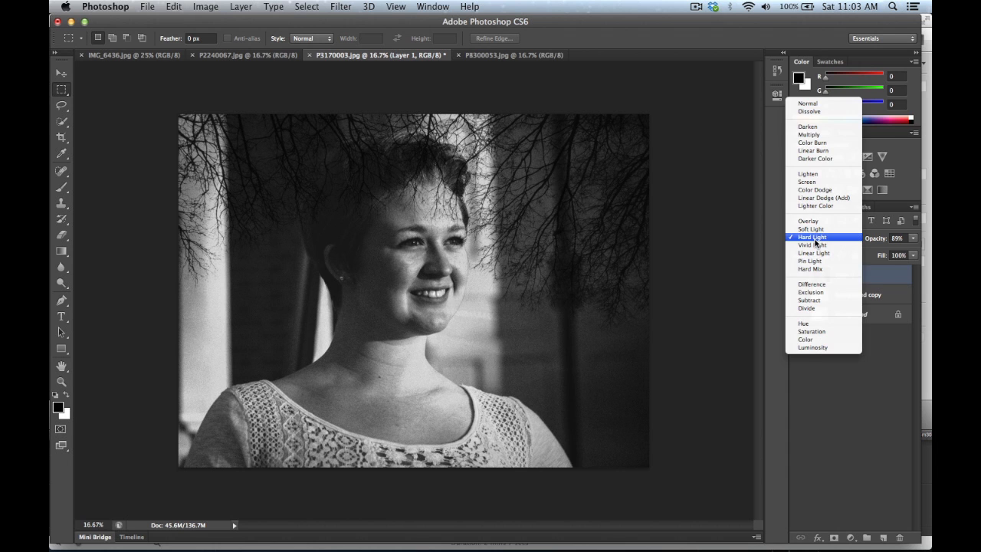
click(810, 260)
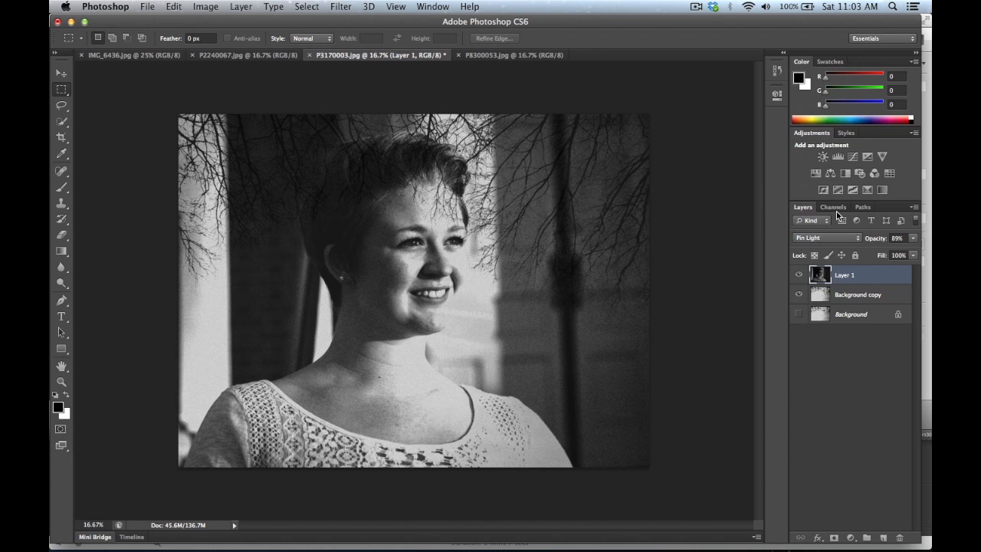
drag(912, 237, 897, 248)
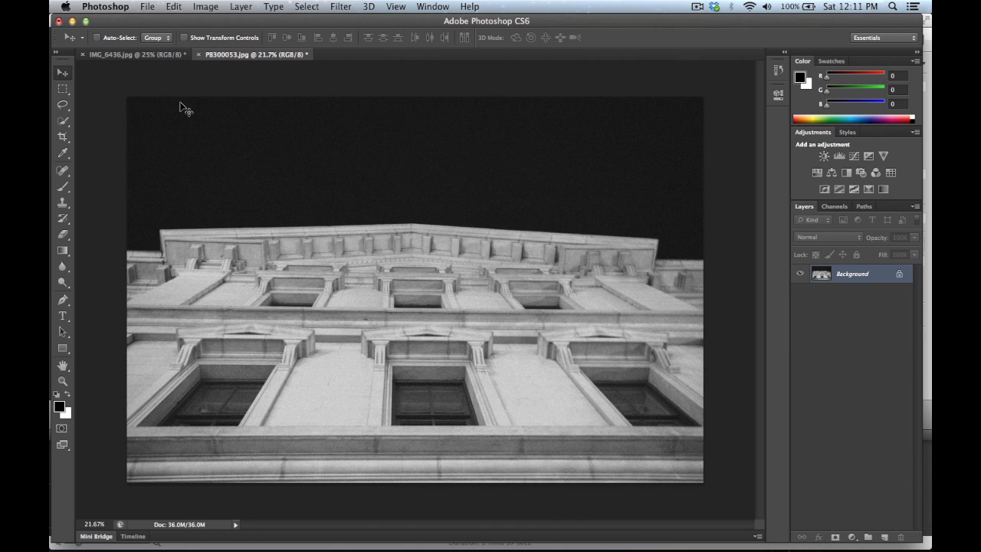
- Copy the entire plant photo from IMG_6436.jpg and paste it as a new layer over the building in P8300053.jpg
click(154, 57)
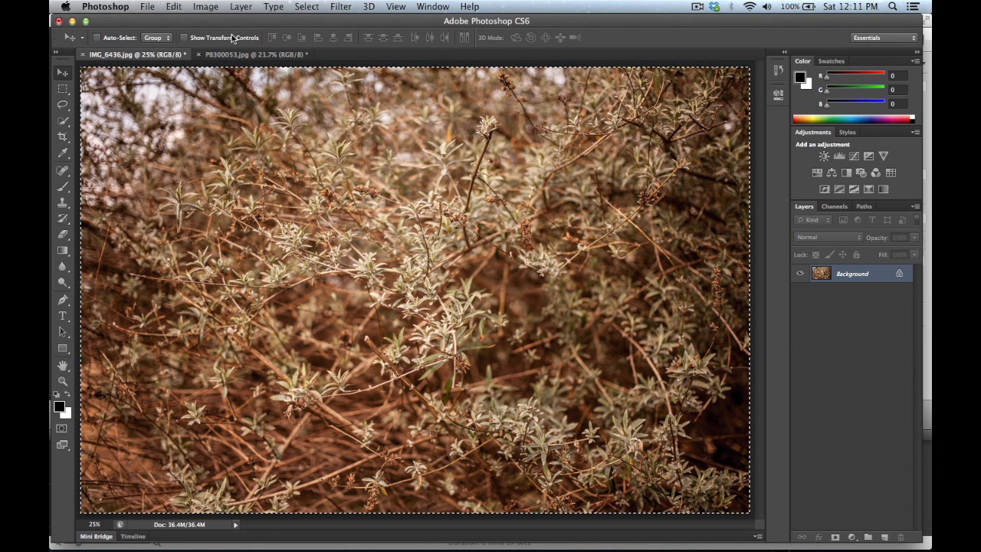
click(306, 7)
click(306, 20)
click(178, 7)
click(367, 129)
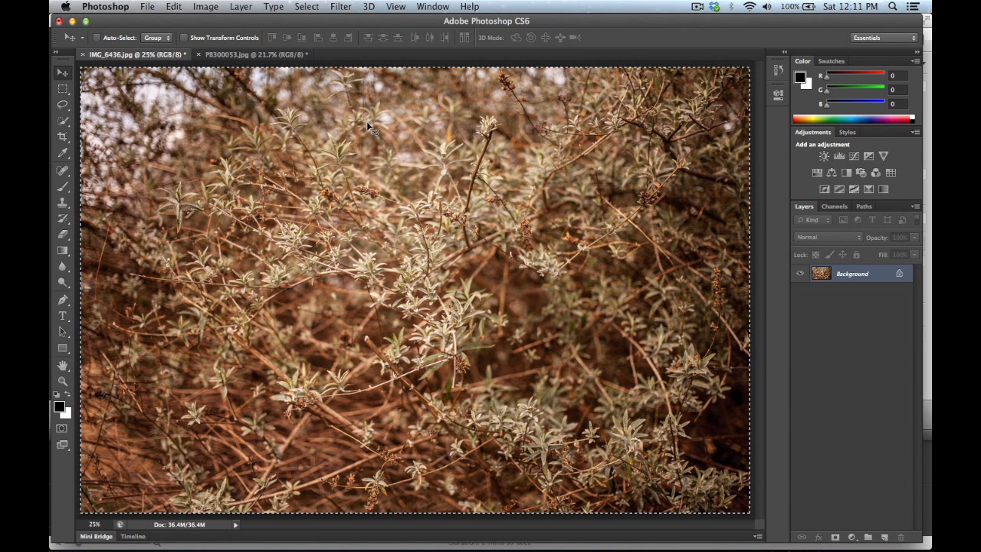
click(260, 56)
key(super+v)
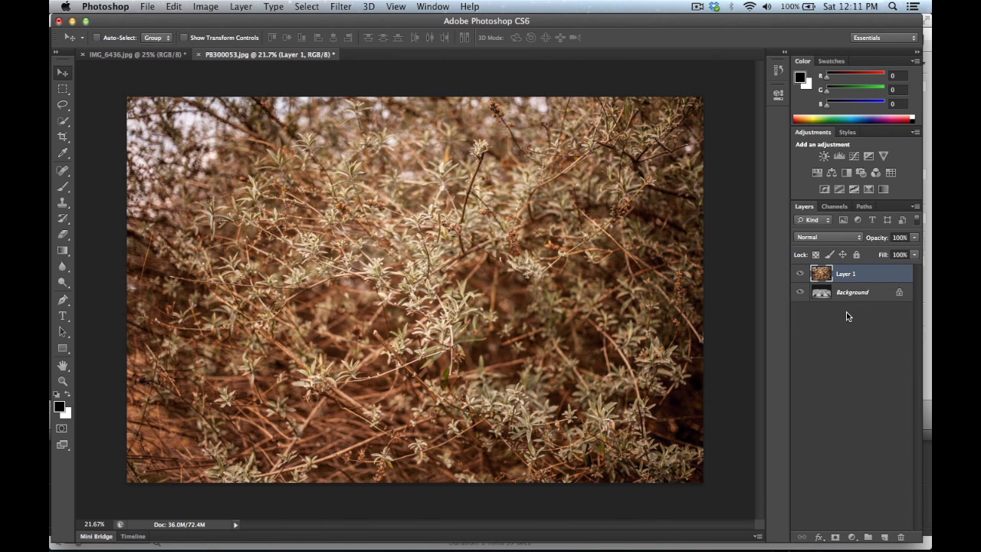
- Toggle the plant layer's visibility off and on to compare it with the building photo underneath
click(800, 275)
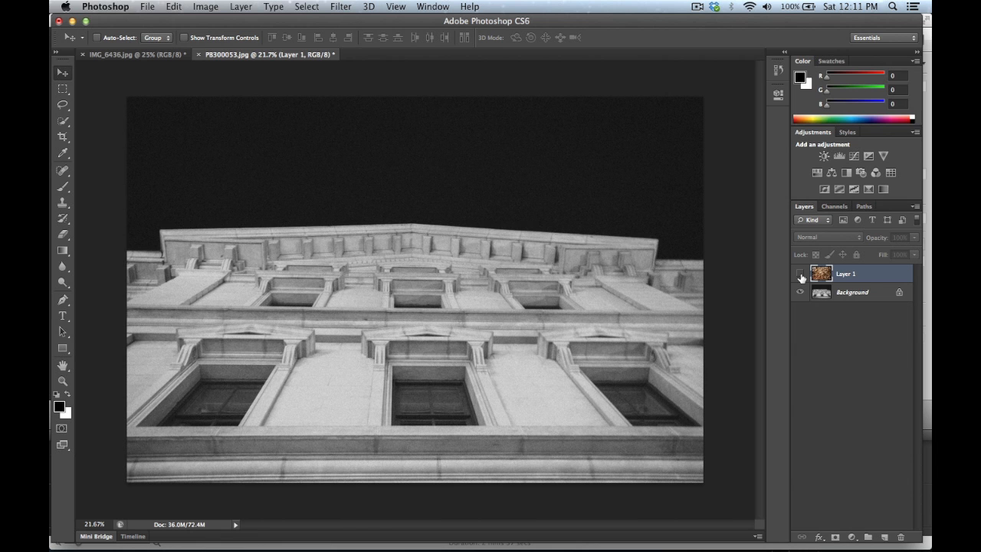
click(800, 275)
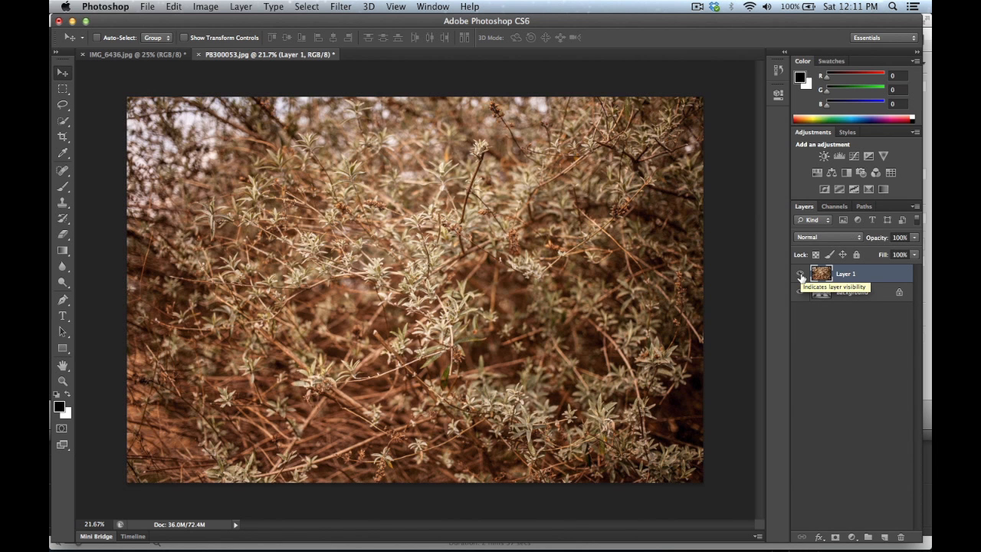
click(800, 275)
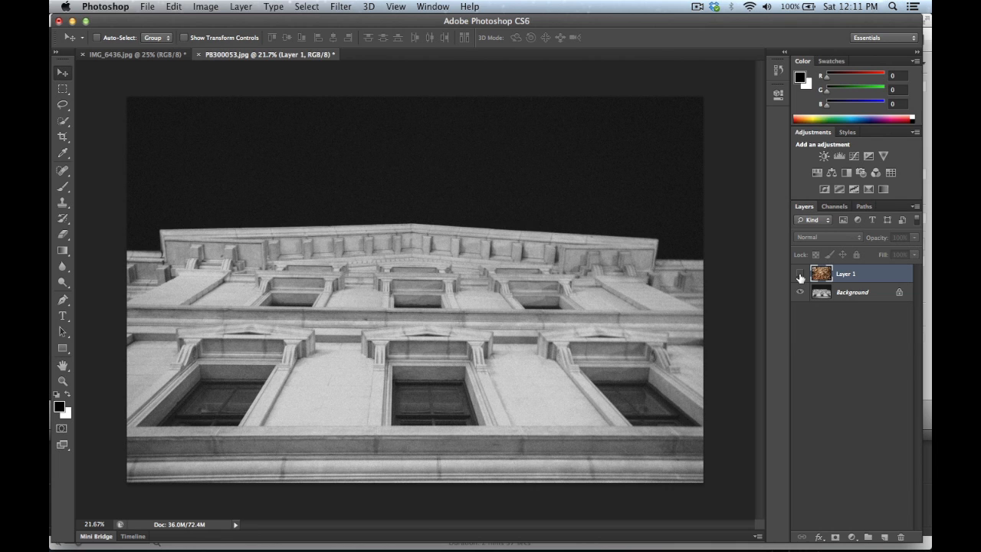
click(800, 275)
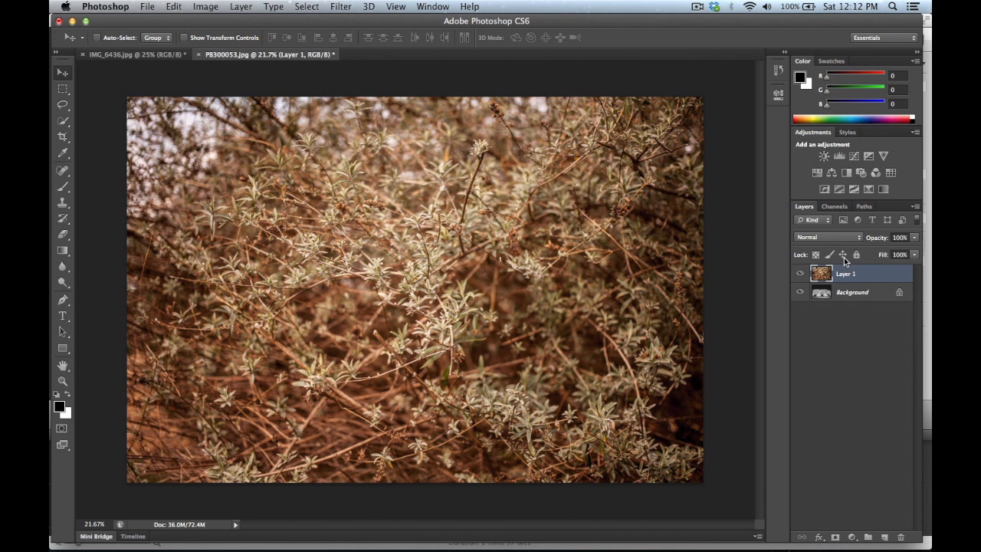
- Try the Darken, Multiply and Pin Light blend modes on the plant layer
click(857, 239)
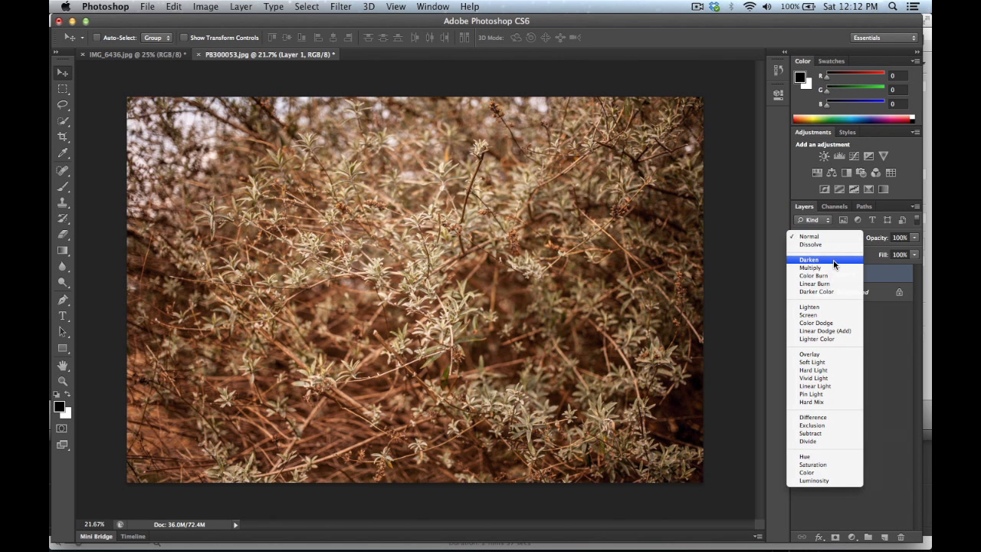
click(834, 261)
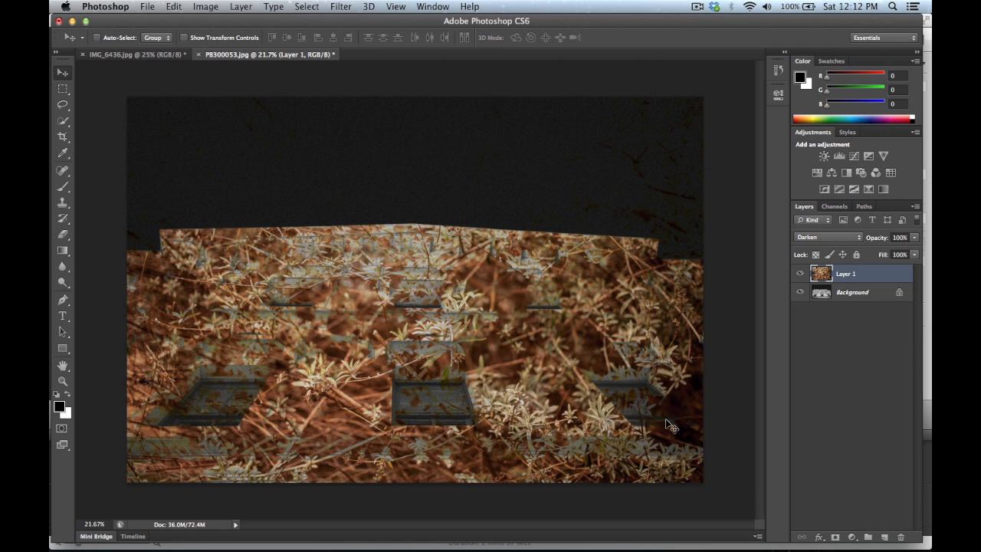
click(799, 239)
click(802, 246)
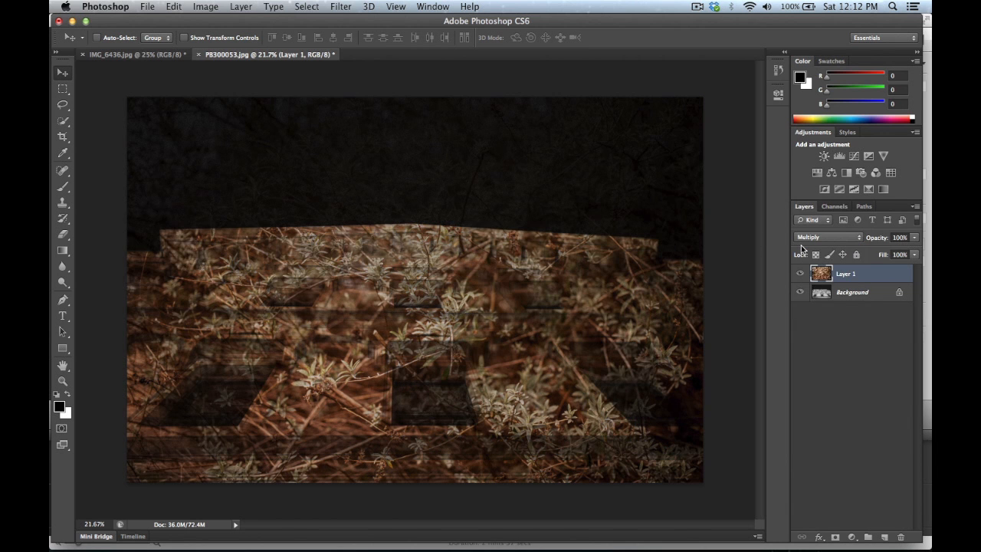
click(810, 238)
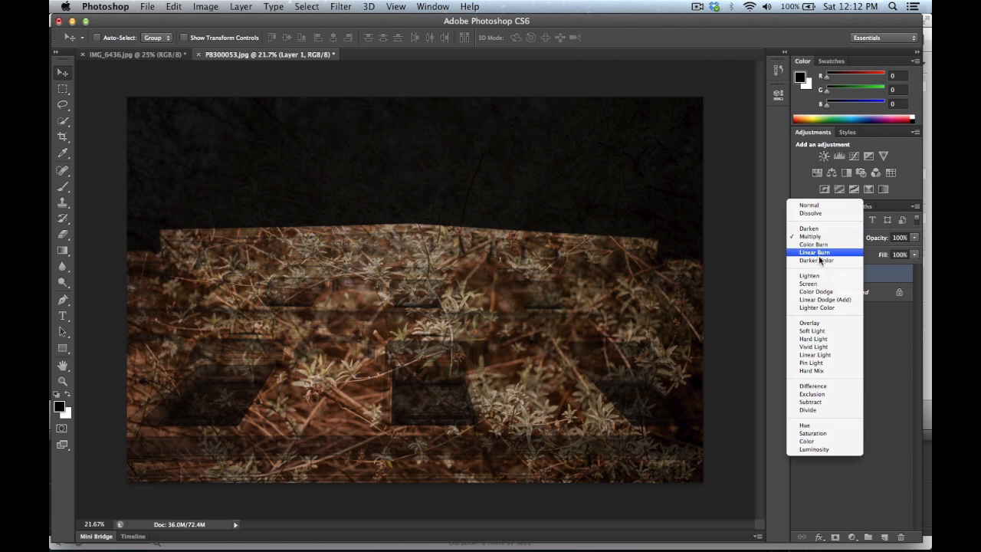
click(814, 364)
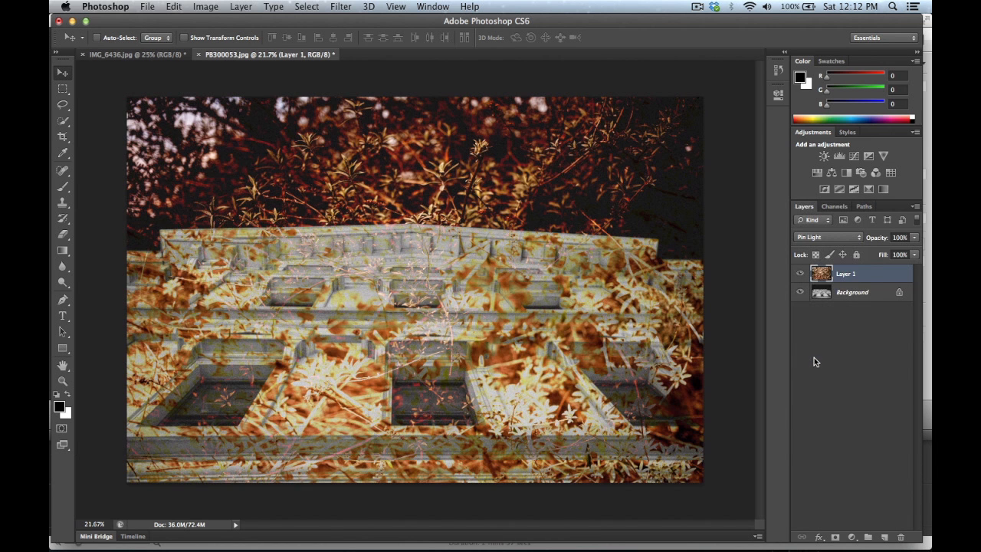
- Try the Difference and Subtract blend modes on the plant layer
click(833, 237)
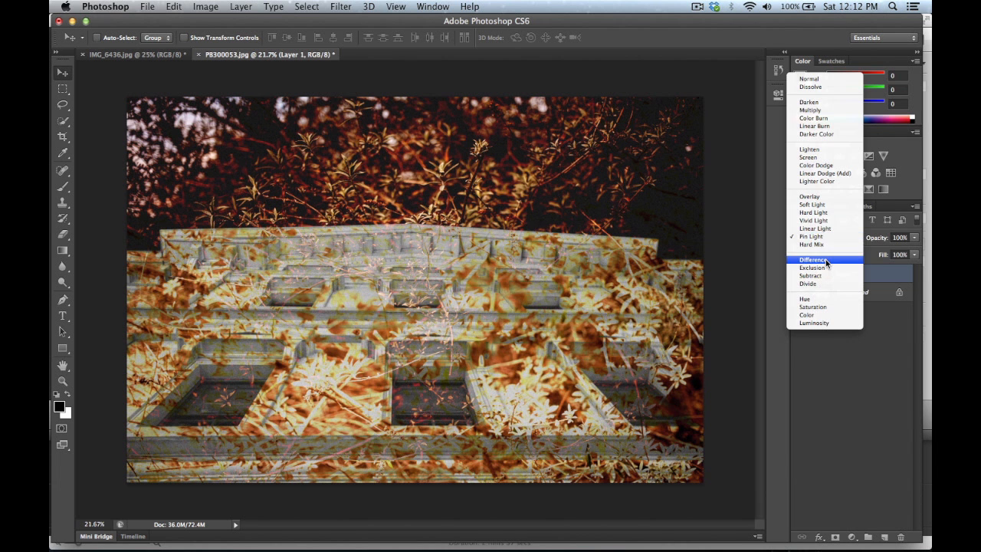
click(825, 259)
click(827, 240)
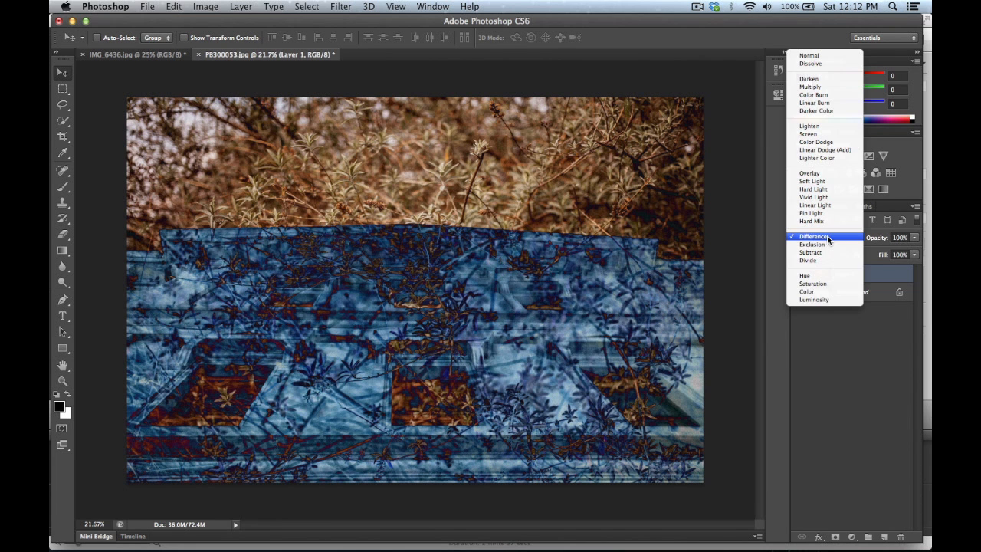
click(863, 344)
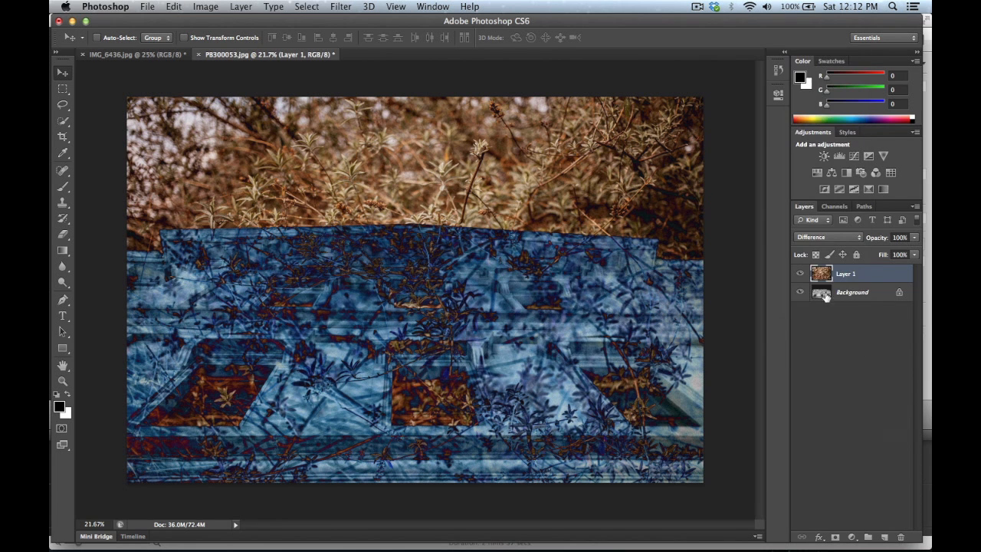
click(824, 239)
click(821, 251)
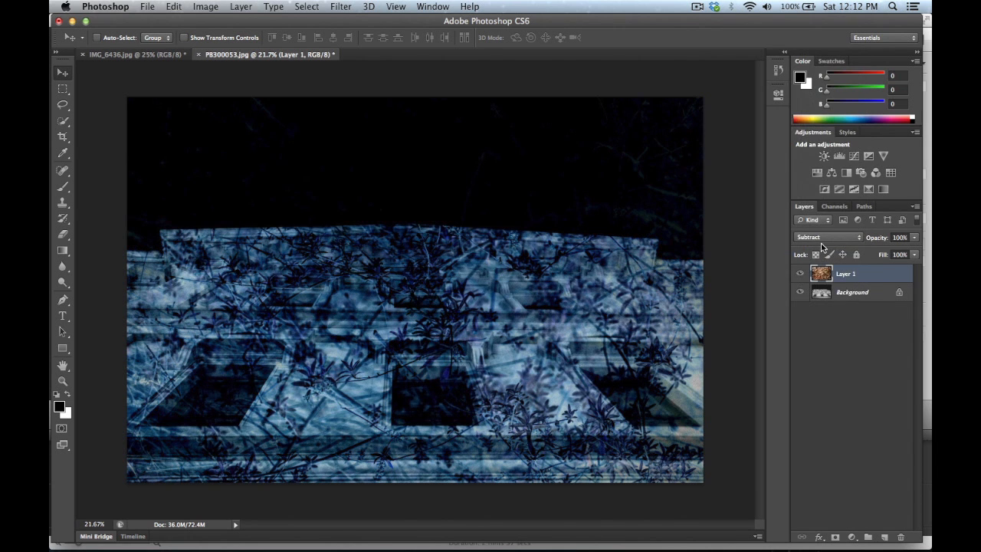
- Switch the plant layer to Darken briefly and settle on the Multiply blend mode
click(822, 239)
click(809, 63)
click(851, 239)
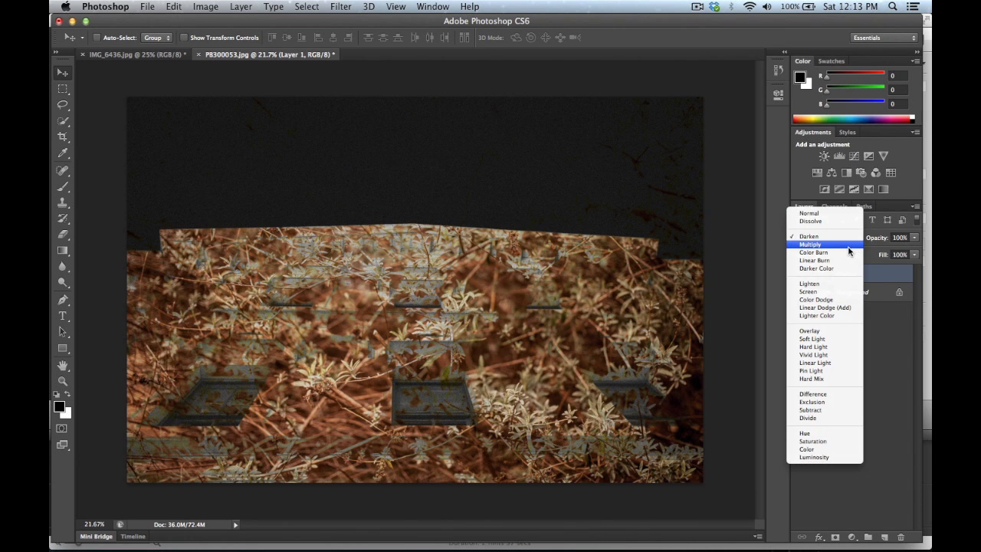
click(820, 244)
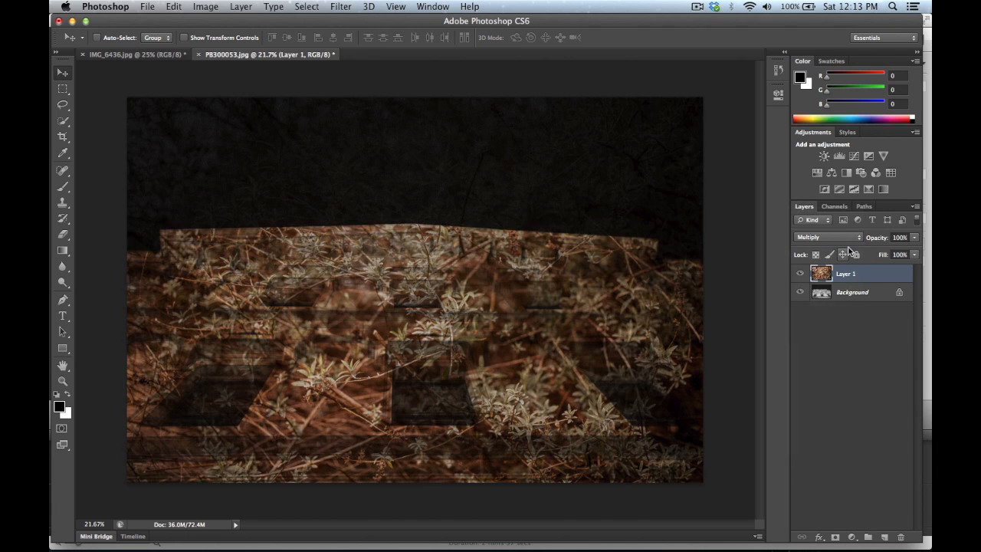
- Reduce the plant layer's opacity to 61%
click(913, 239)
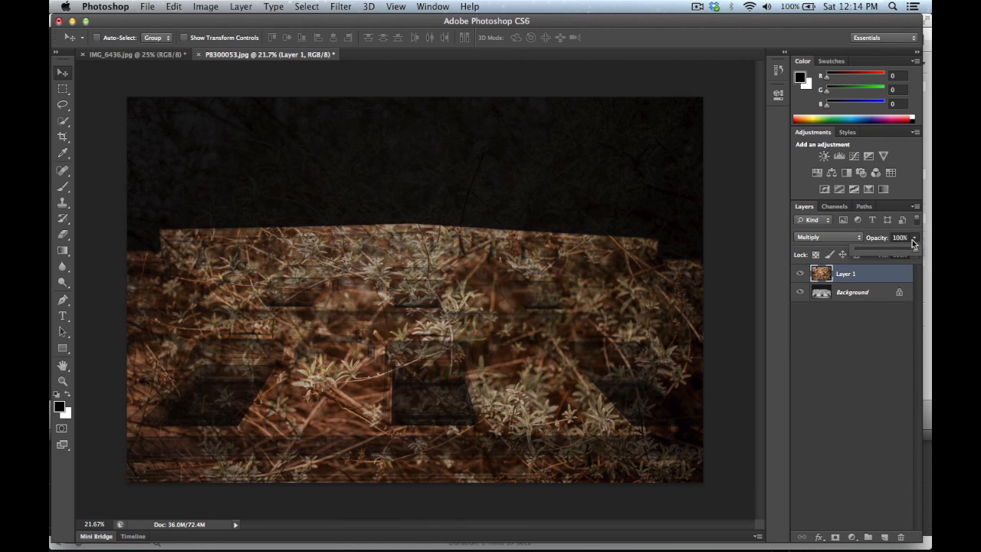
mouse_move(901, 251)
mouse_down()
mouse_move(884, 247)
mouse_move(892, 249)
mouse_up()
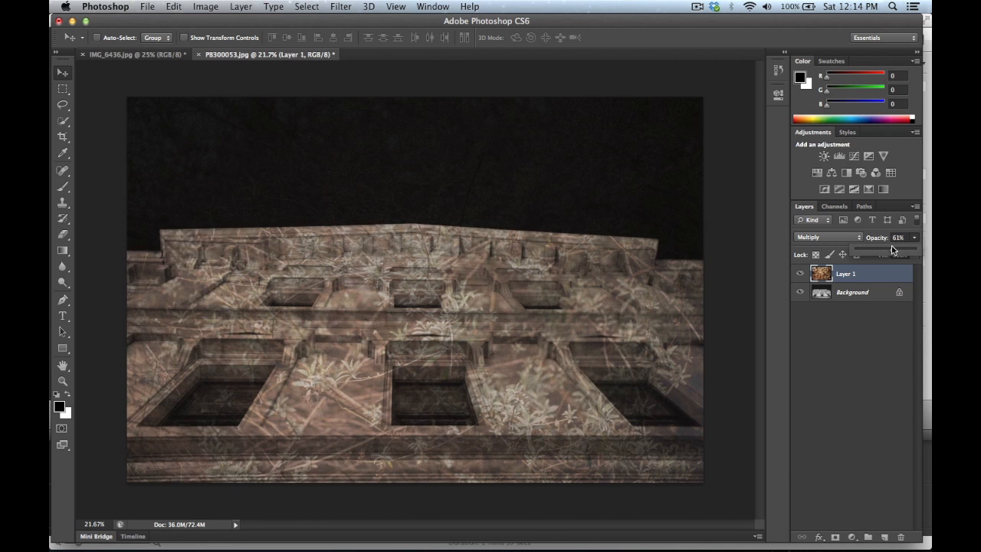
click(883, 331)
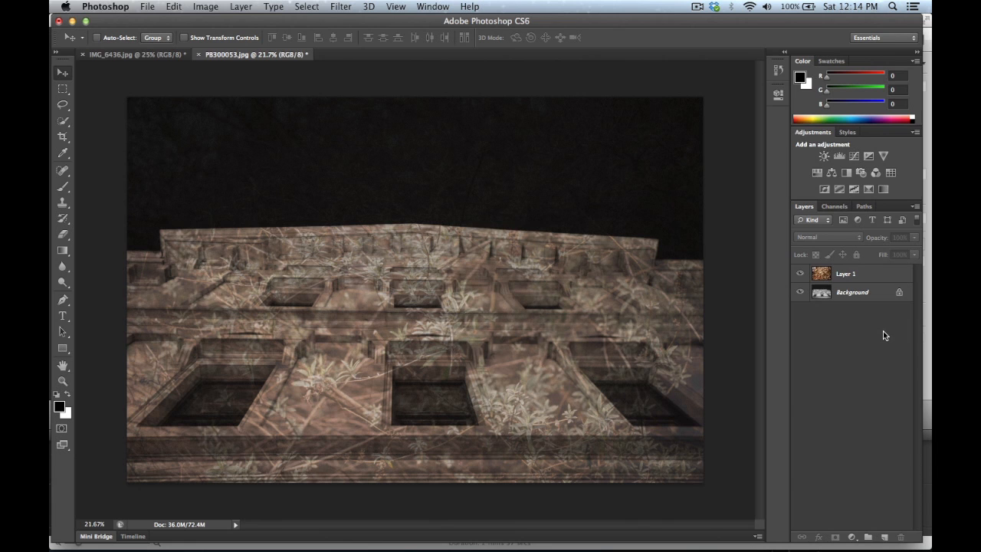
- Select the plant layer and shift it slightly with the Move tool to adjust its alignment over the building
click(857, 277)
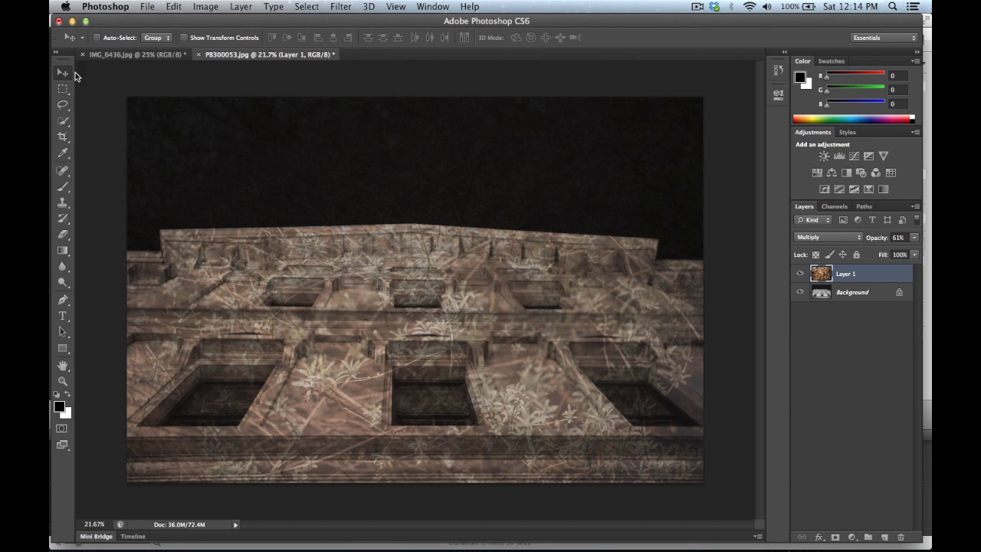
mouse_move(366, 285)
mouse_down()
mouse_move(351, 275)
mouse_move(321, 278)
mouse_move(335, 290)
mouse_move(391, 291)
mouse_move(361, 280)
mouse_move(347, 292)
mouse_move(336, 274)
mouse_move(346, 271)
mouse_move(348, 285)
mouse_up()
mouse_move(468, 354)
mouse_down()
mouse_move(441, 324)
mouse_move(486, 363)
mouse_move(455, 351)
mouse_move(463, 355)
mouse_up()
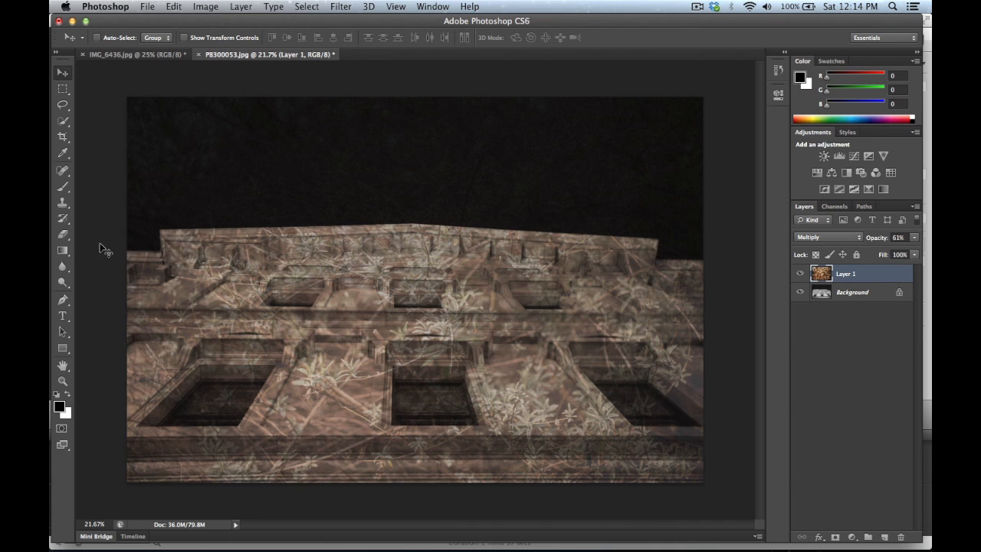
- Choose the Eraser tool and set its brush size to 500 px
click(68, 240)
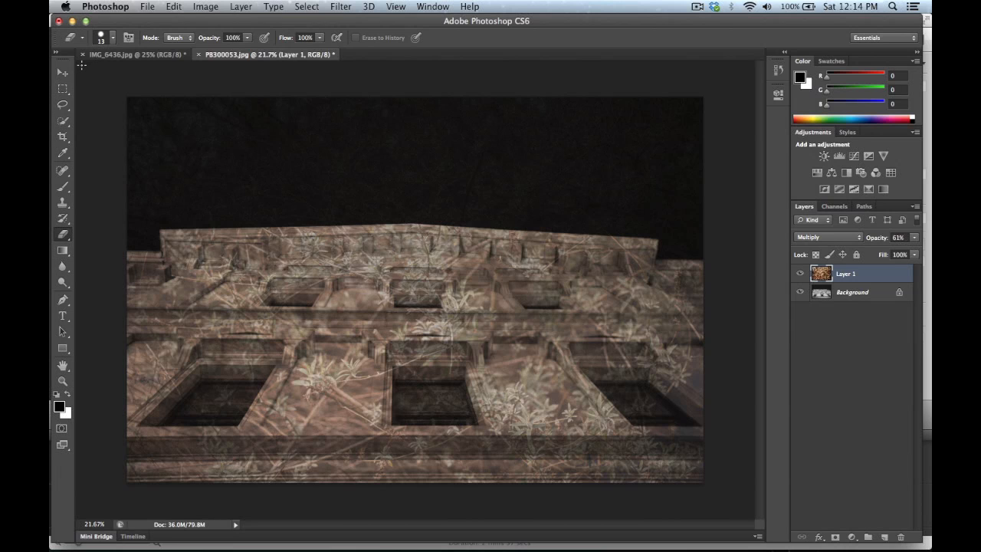
click(112, 38)
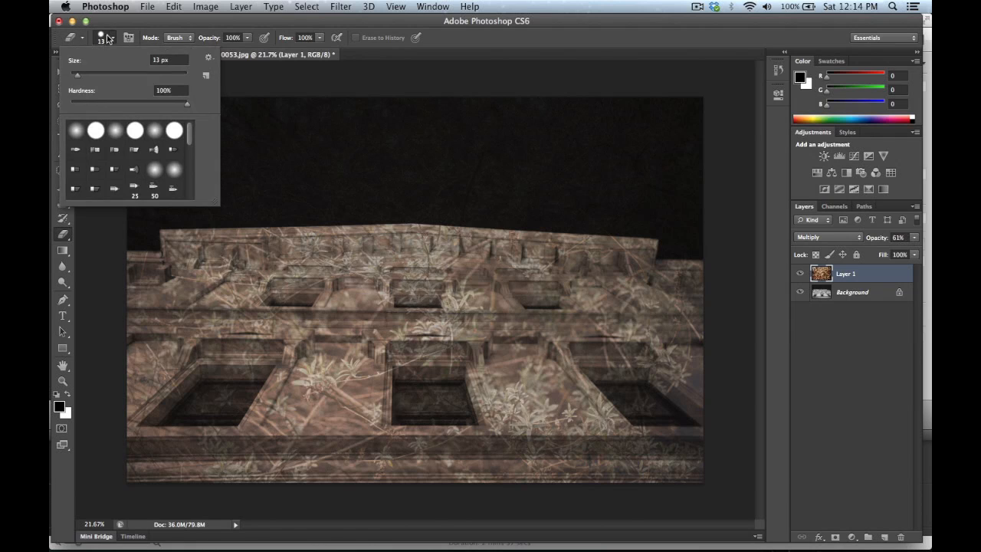
drag(81, 74, 157, 74)
drag(174, 74, 176, 74)
- Try erasing the plant texture just below the roofline at 100% and 14% brush hardness, undoing each attempt
click(339, 251)
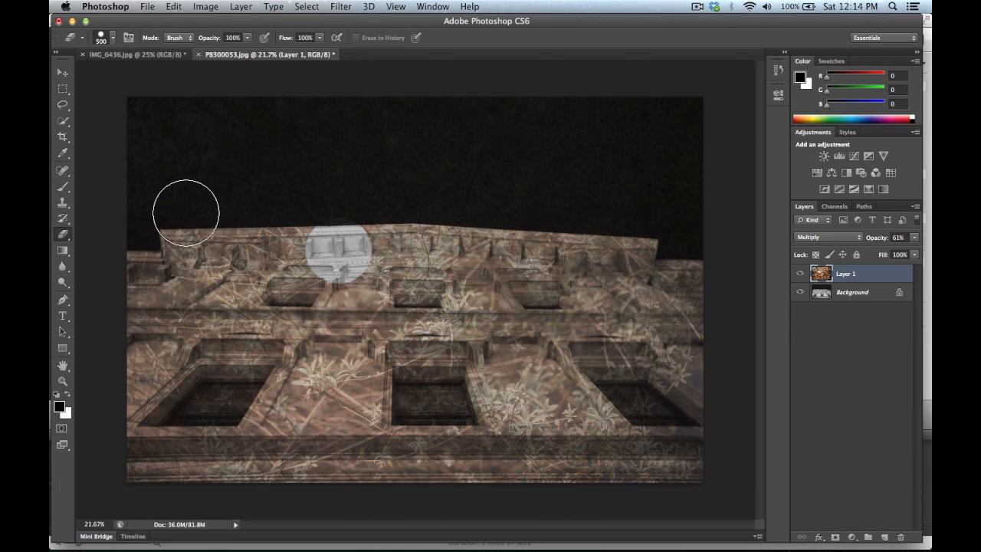
key(super+z)
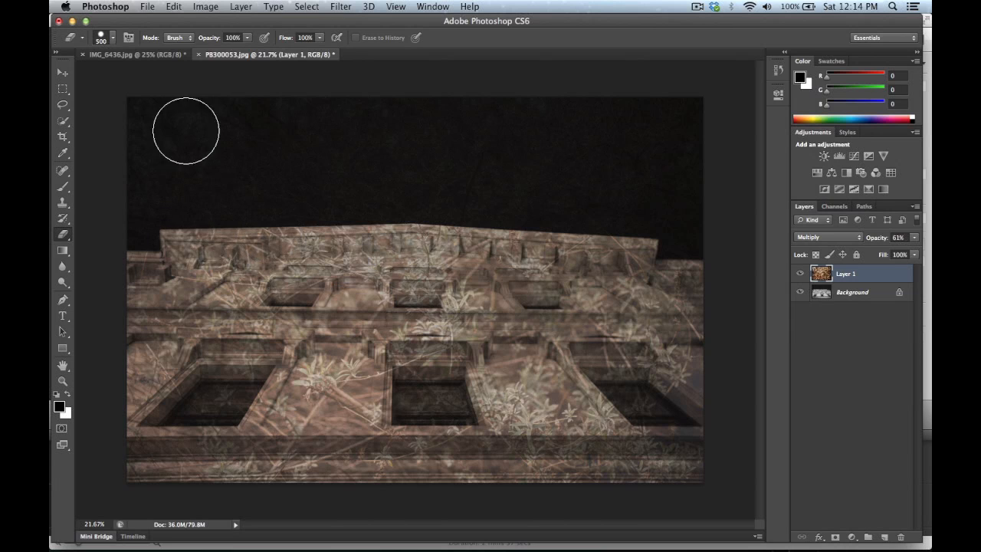
click(113, 38)
drag(124, 100, 111, 100)
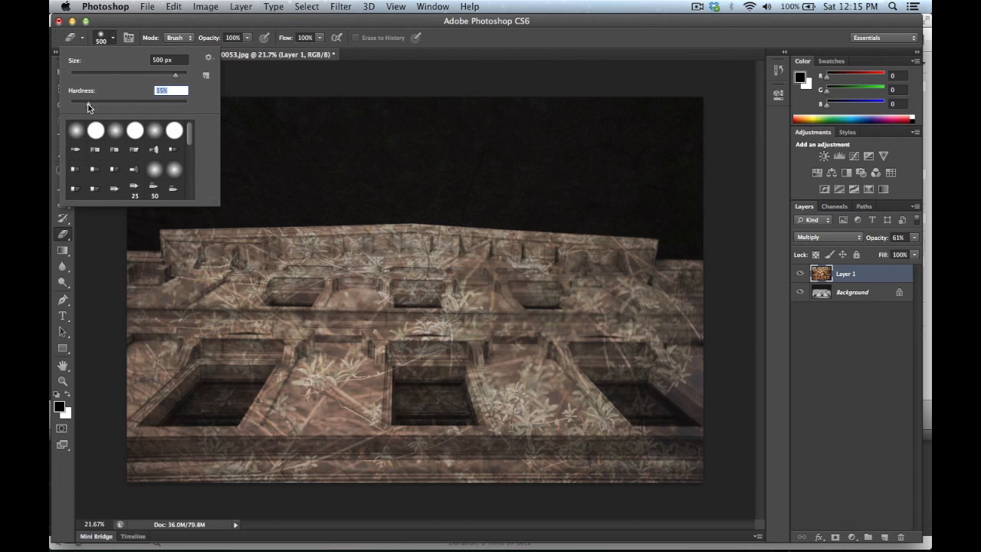
click(344, 224)
click(346, 245)
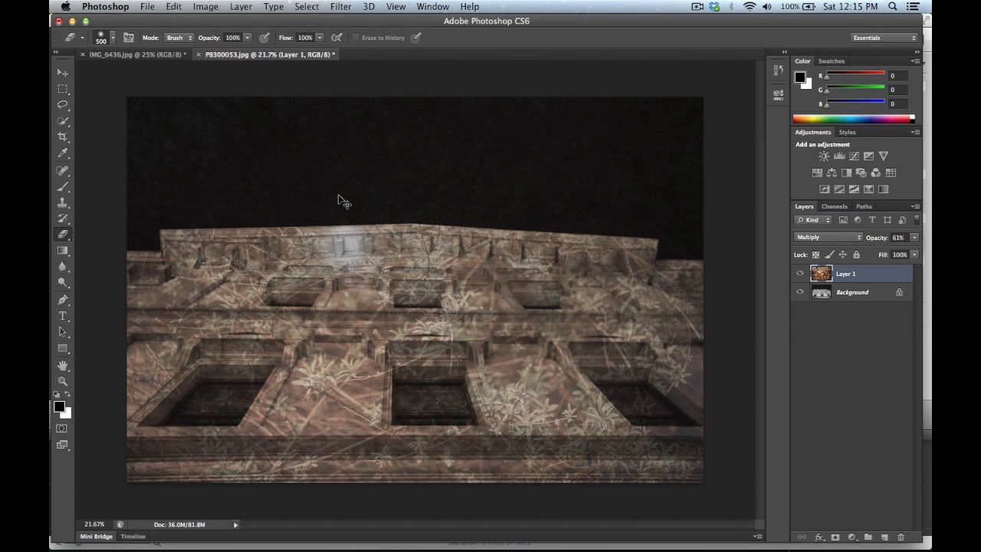
key(super+z)
- Set the eraser brush to 737 px size and 11% hardness, with 35% opacity
click(113, 39)
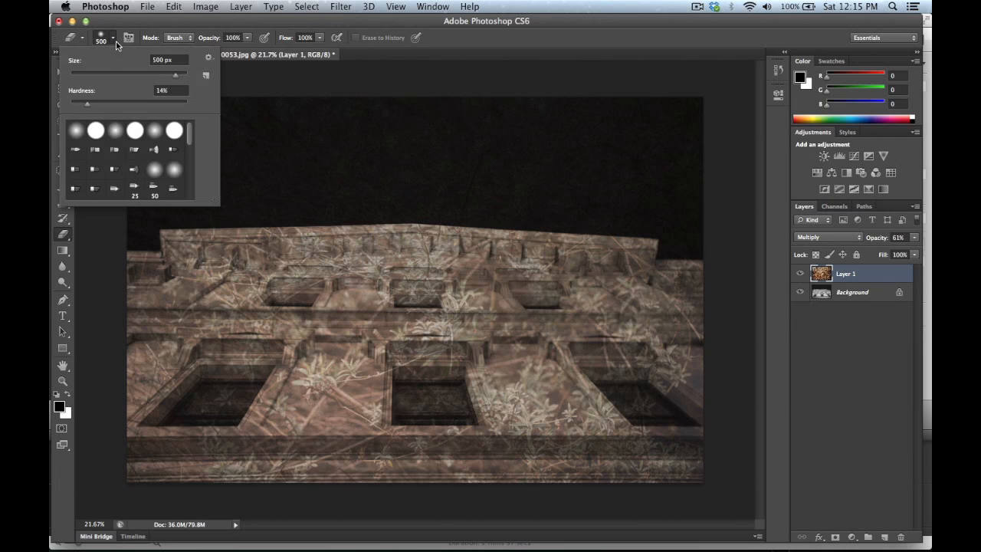
click(177, 74)
click(85, 104)
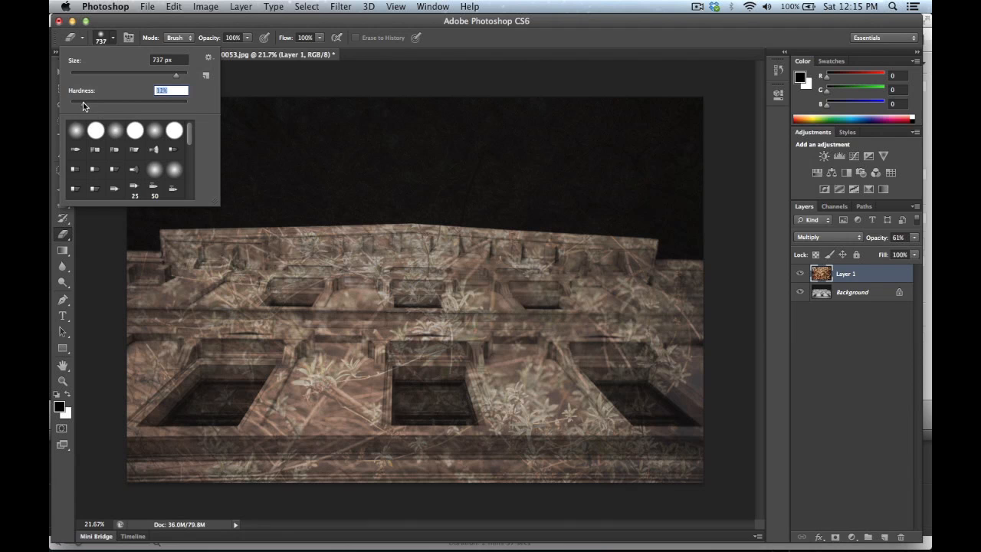
click(246, 38)
drag(243, 54, 220, 53)
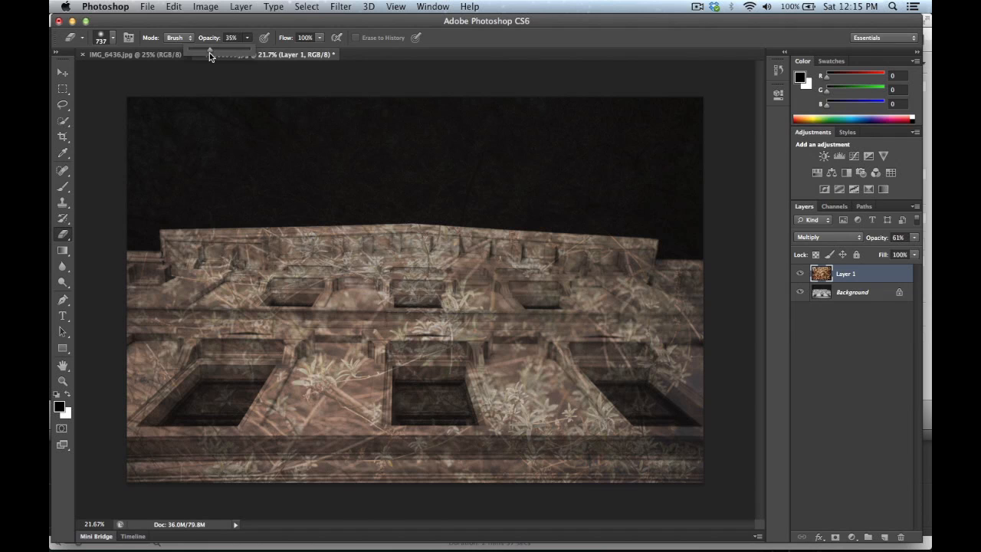
drag(209, 52, 210, 53)
- Brush the eraser down the building's facade and along the image's right edge to partially erase the plant texture
mouse_move(275, 188)
mouse_down()
mouse_move(343, 257)
mouse_move(485, 235)
mouse_move(512, 286)
mouse_move(294, 347)
mouse_move(521, 359)
mouse_move(577, 429)
mouse_move(296, 427)
mouse_up()
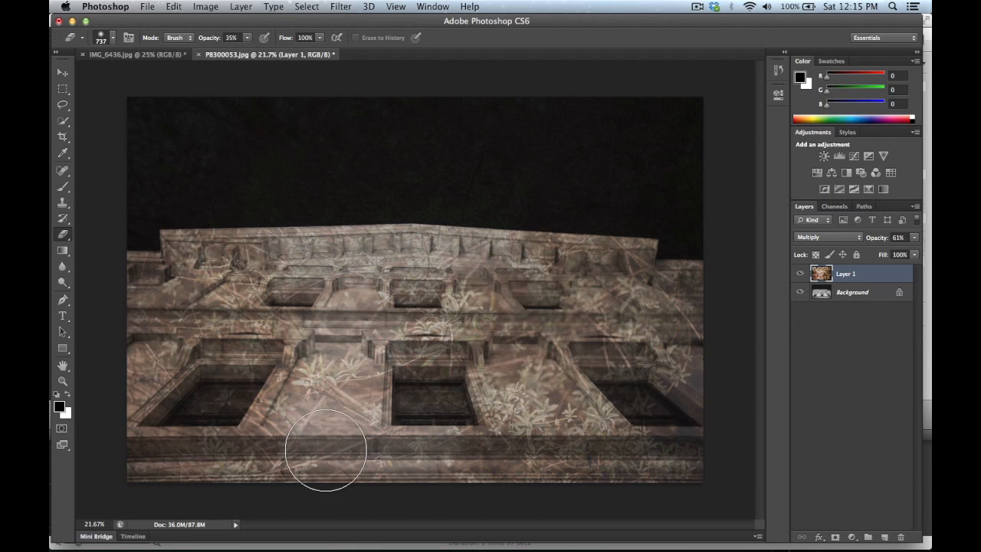
drag(719, 181, 723, 508)
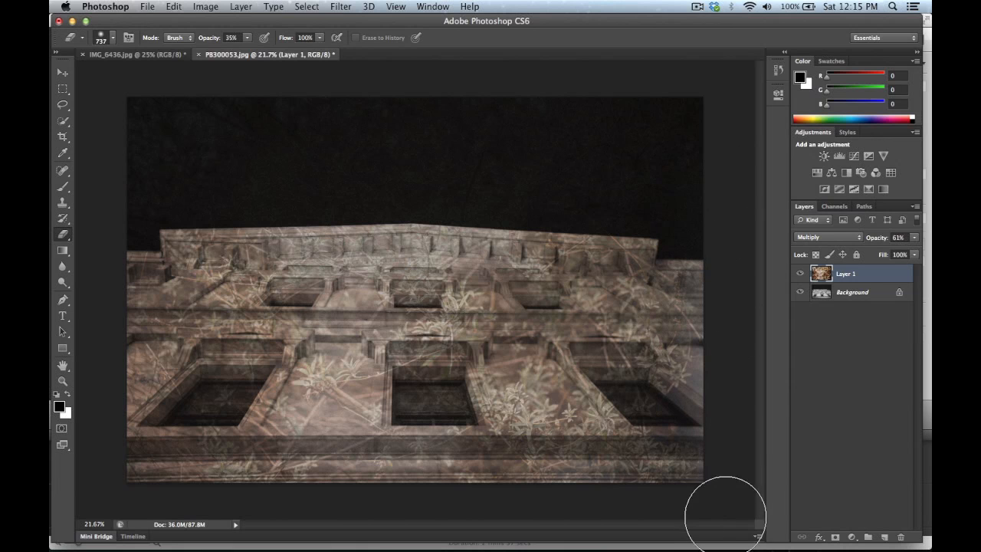